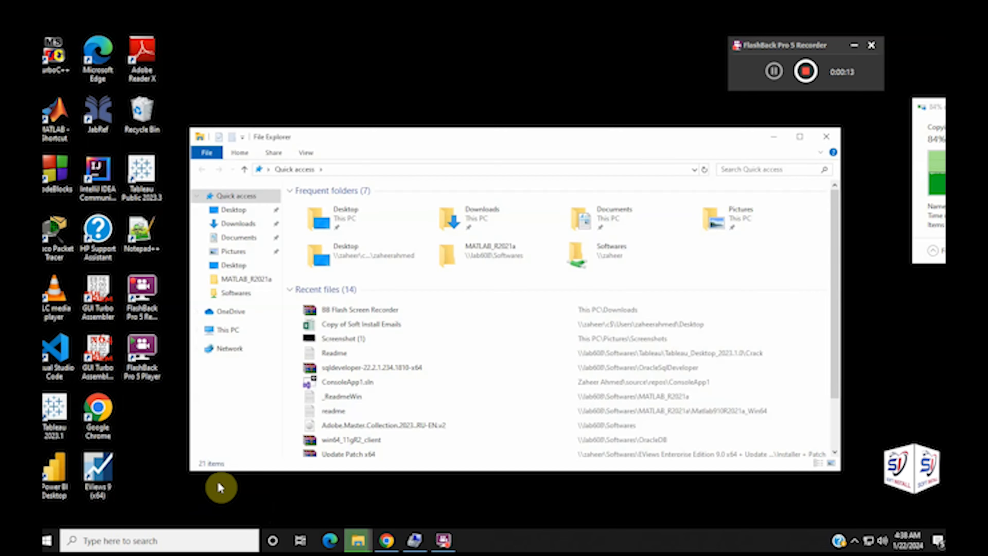
# Check the computer's existing drives in This PC and close the window.
pyautogui.click(227, 330)
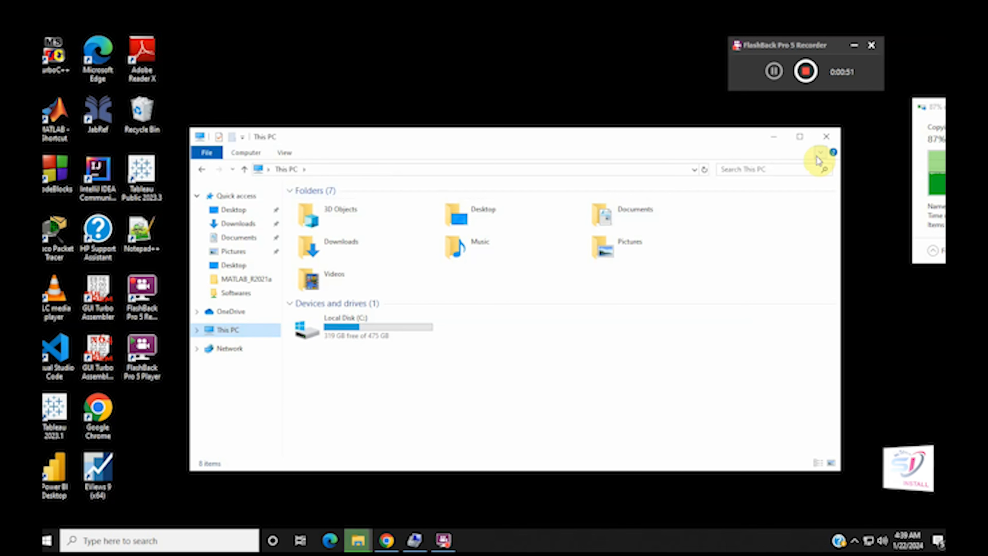
pyautogui.click(825, 137)
# Open Computer Management for This PC and display Disk Management under Storage.
pyautogui.press('super+e')
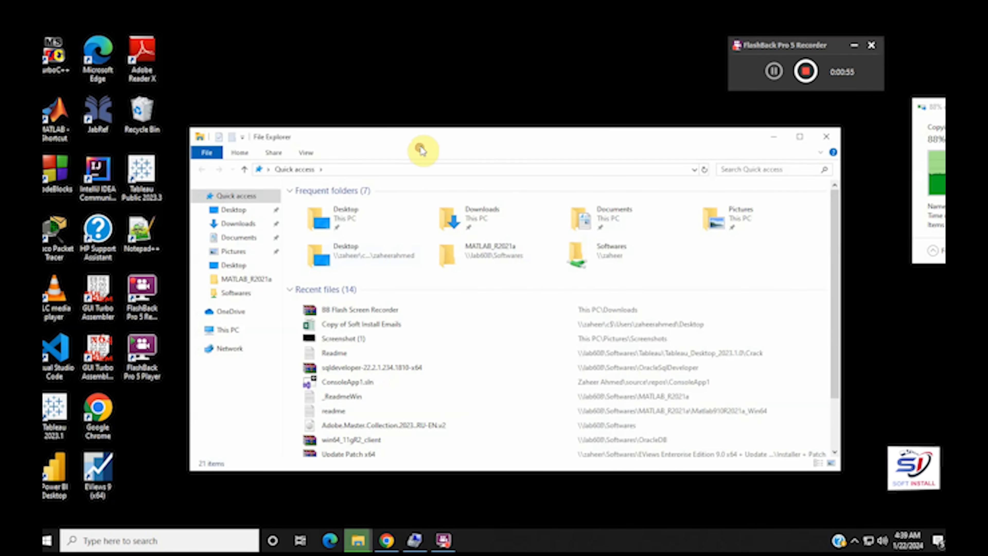
pyautogui.click(227, 331)
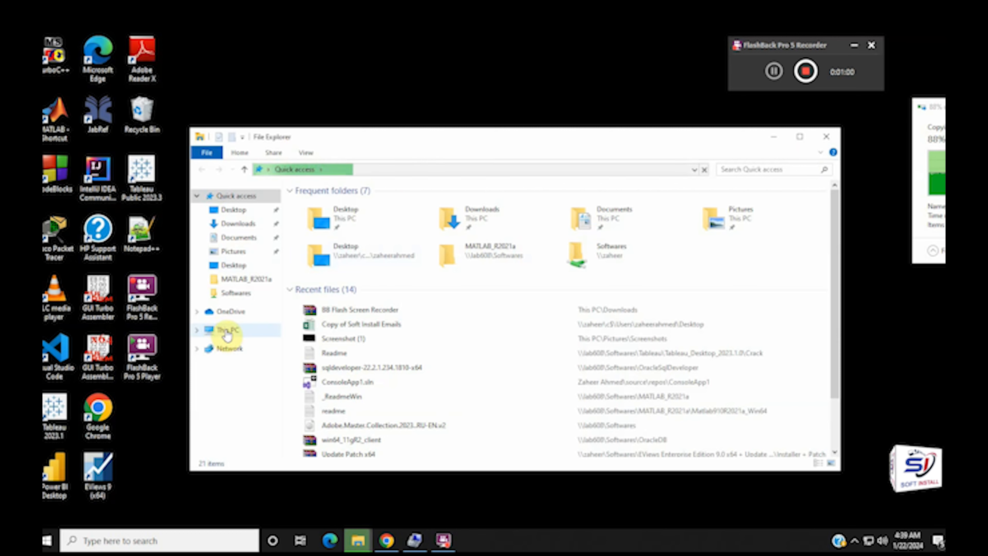
pyautogui.rightClick(228, 333)
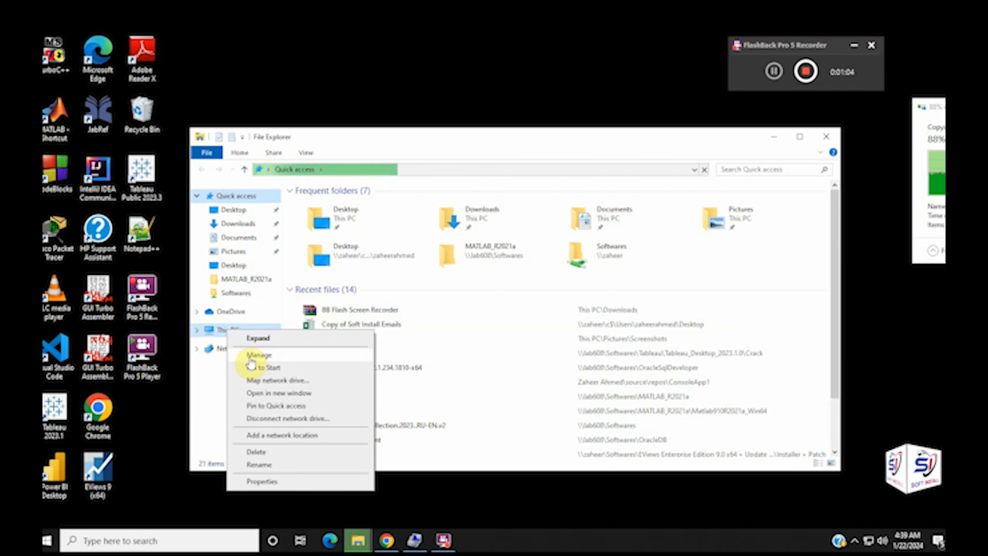
pyautogui.click(251, 355)
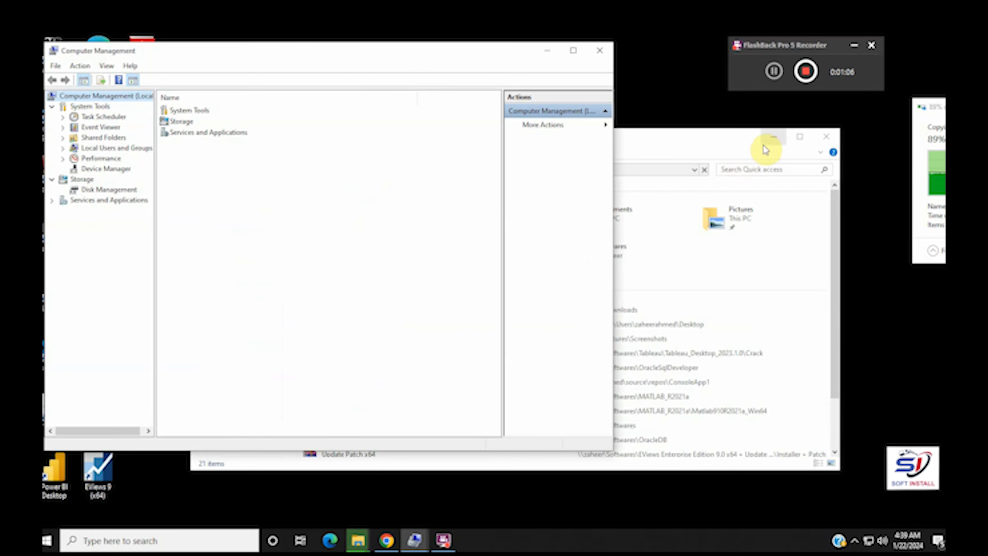
pyautogui.click(826, 136)
pyautogui.moveTo(365, 55); pyautogui.dragTo(504, 75)
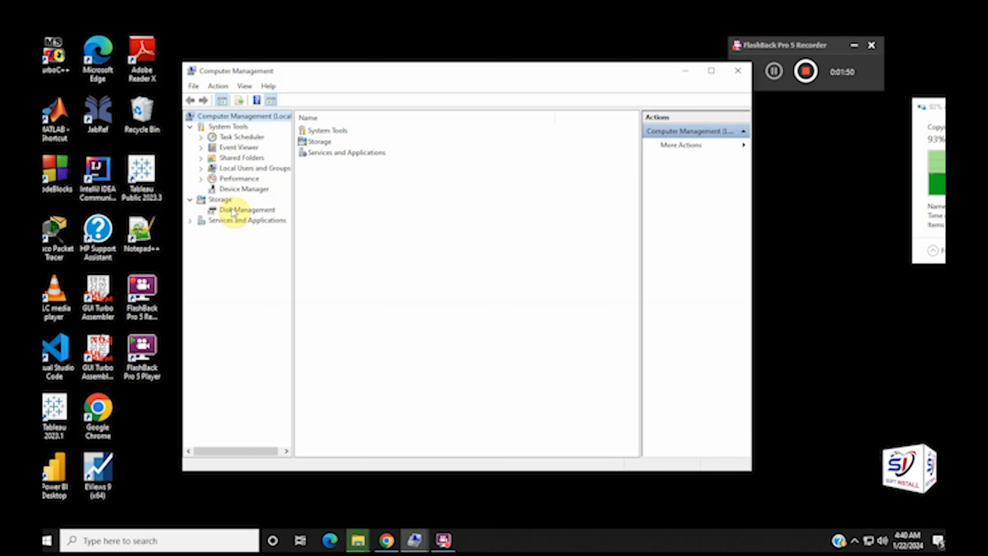
pyautogui.click(220, 201)
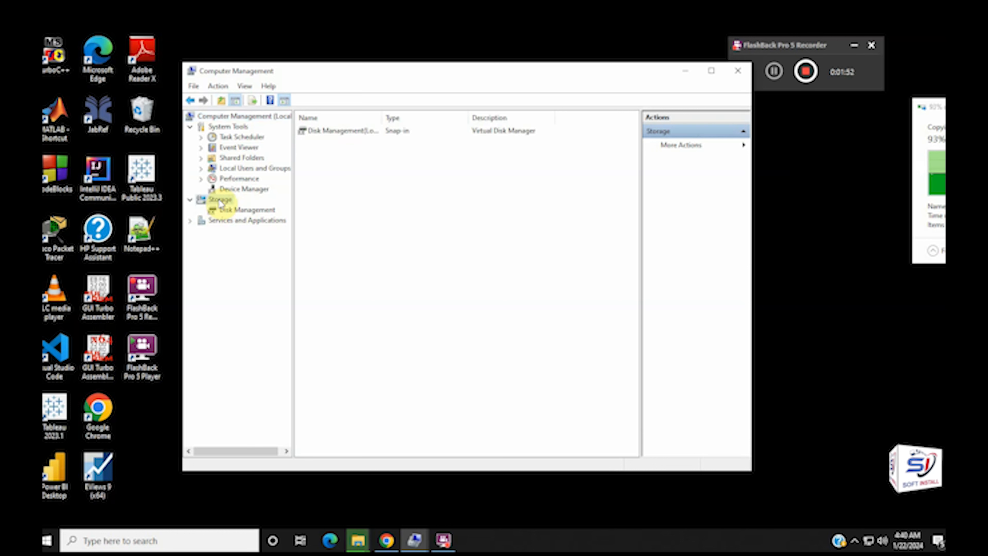
pyautogui.click(233, 212)
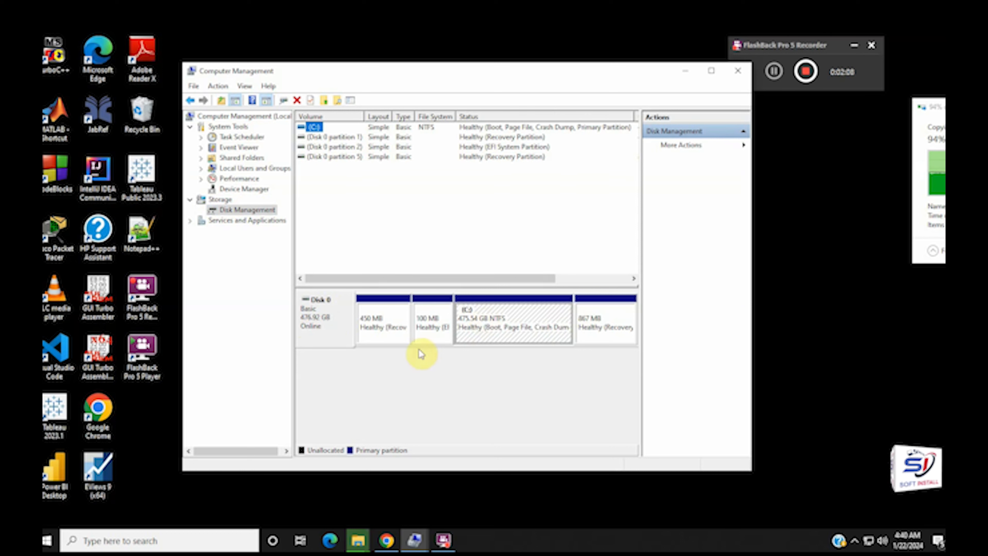
# Compare the partitions with the drives listed in This PC, and minimize that window.
pyautogui.press('super+e')
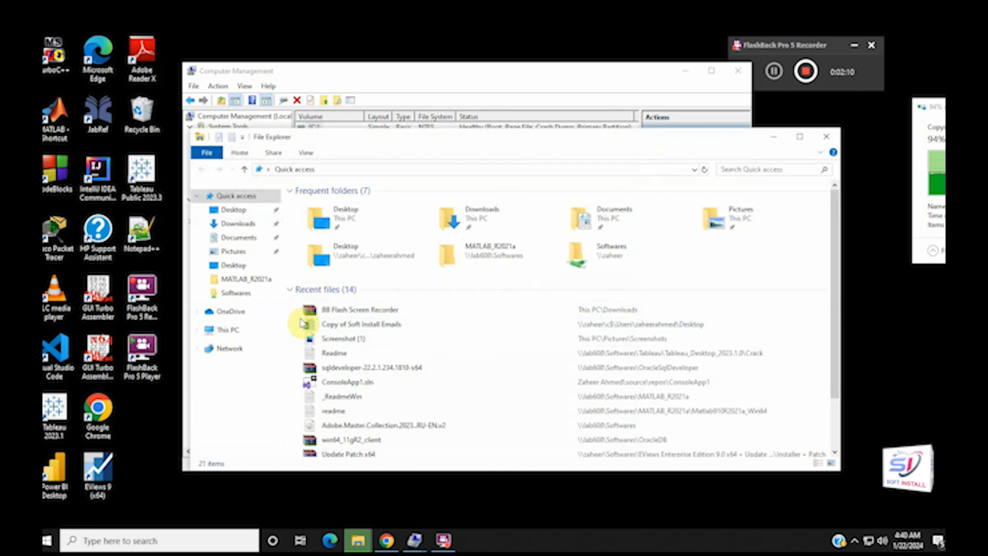
pyautogui.click(240, 331)
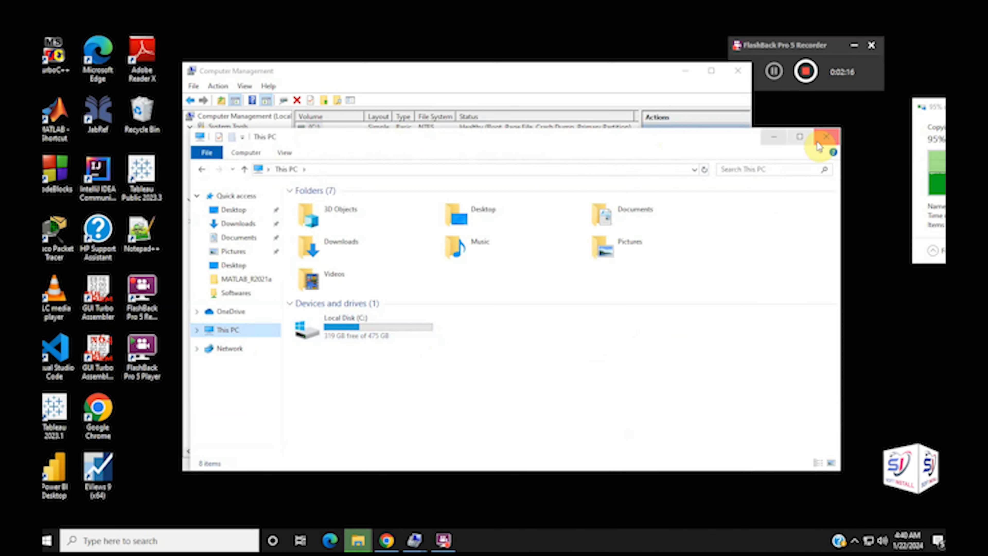
pyautogui.click(774, 138)
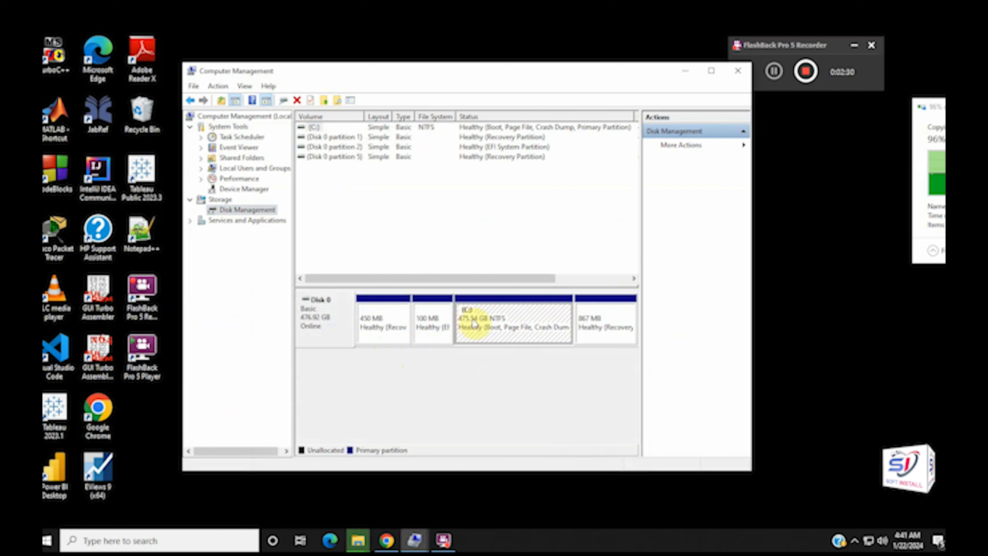
# Start shrinking the C: partition on Disk 0 and move the Shrink dialog aside.
pyautogui.rightClick(486, 316)
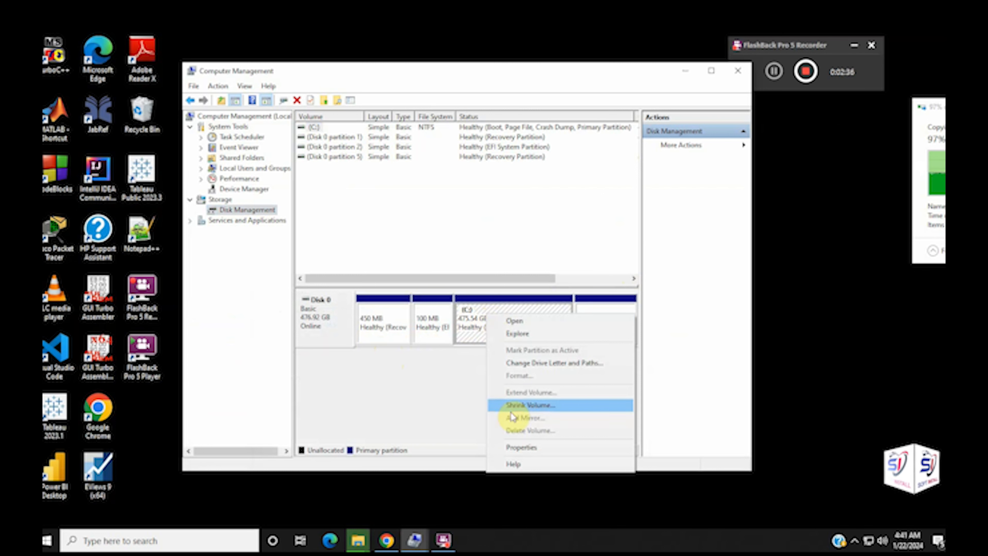
pyautogui.click(508, 405)
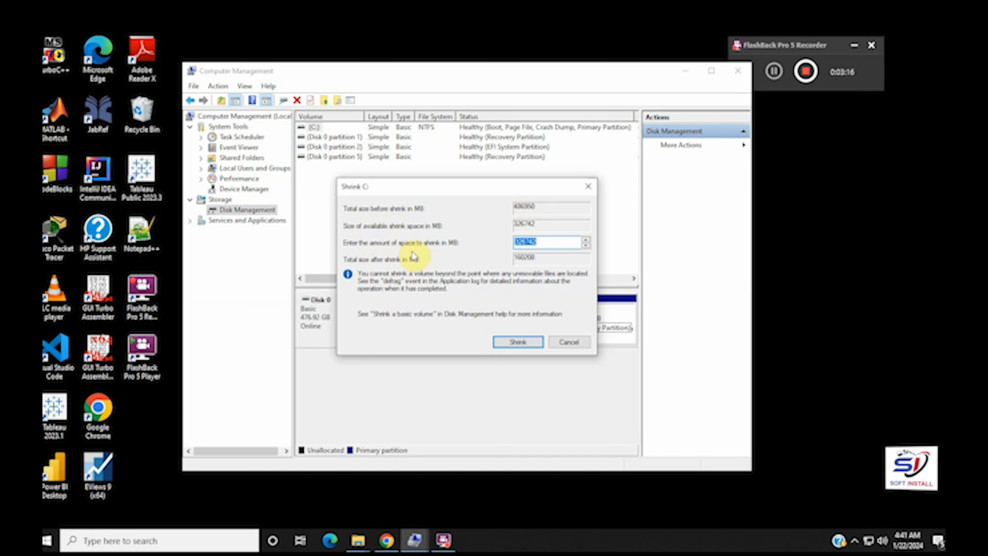
pyautogui.click(541, 242)
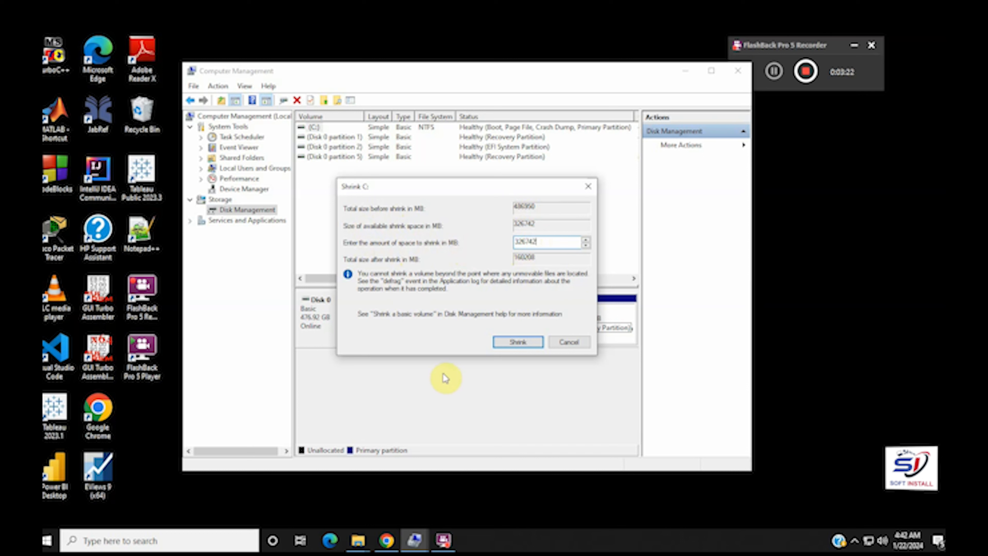
pyautogui.moveTo(466, 188); pyautogui.dragTo(659, 223)
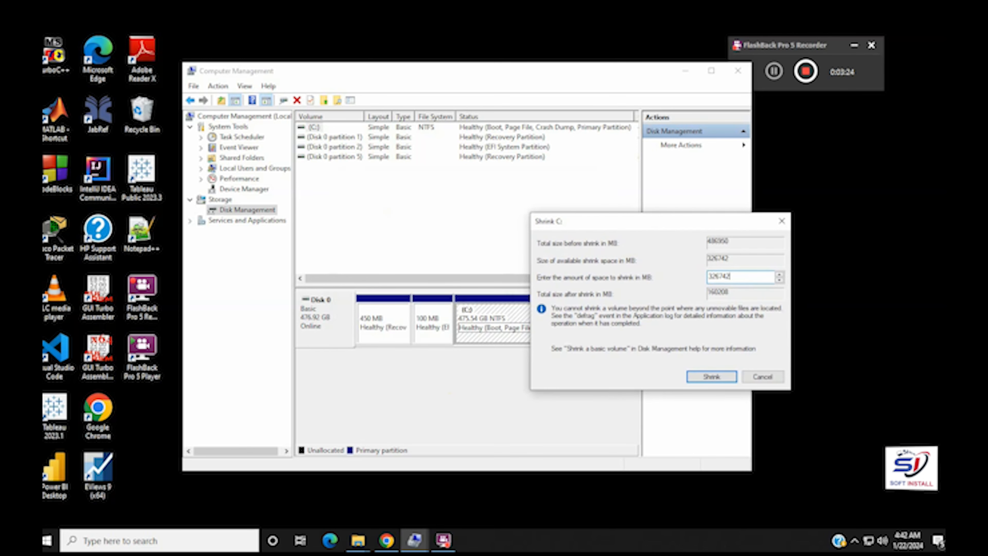
pyautogui.moveTo(589, 225); pyautogui.dragTo(576, 254)
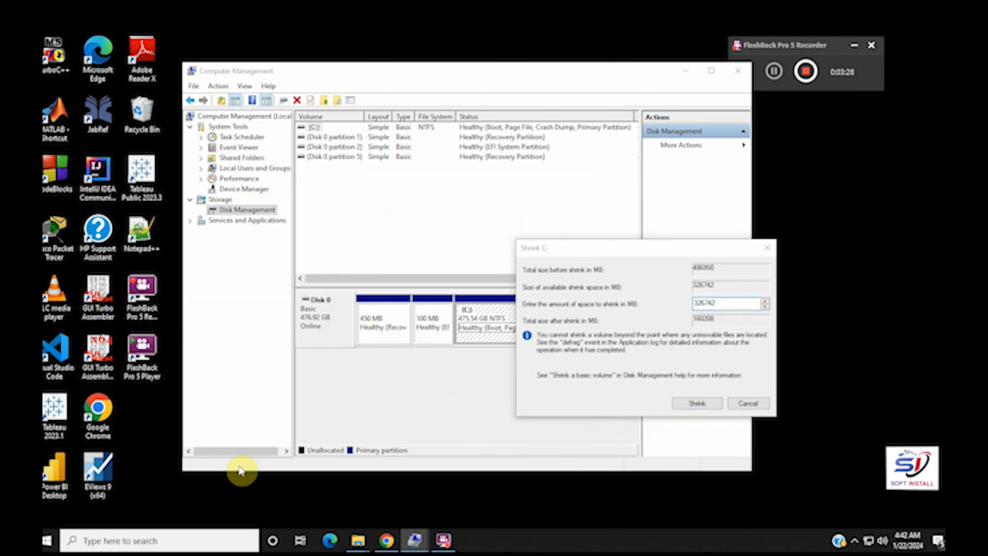
# Examine the used space, free space and capacity in the properties of Local Disk (C:) in This PC.
pyautogui.press('super+e')
pyautogui.click(238, 349)
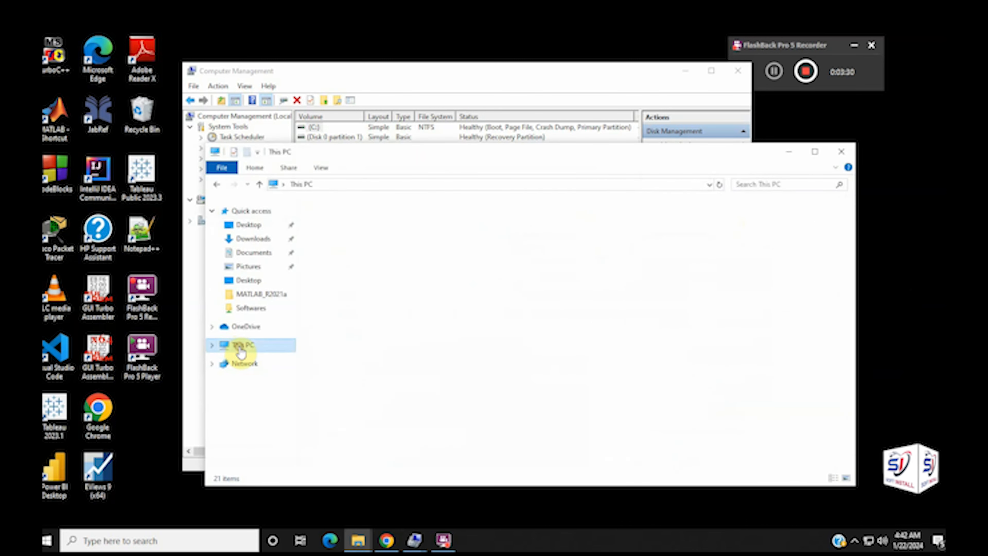
pyautogui.rightClick(359, 349)
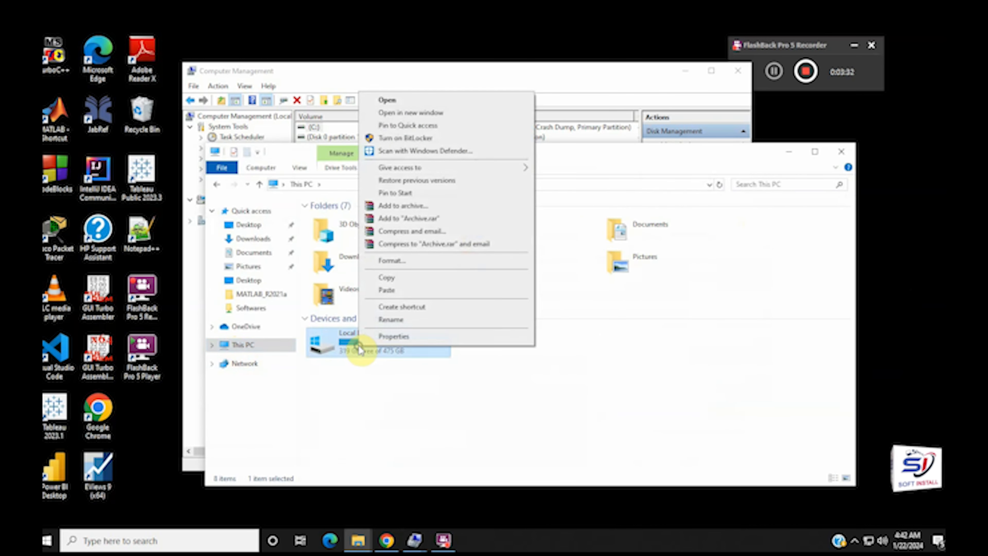
pyautogui.click(391, 336)
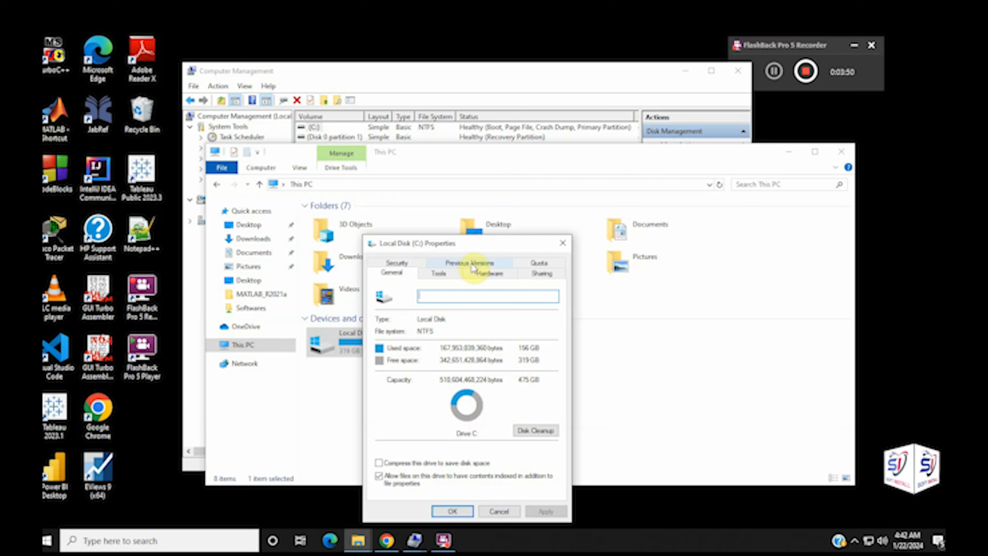
pyautogui.moveTo(483, 244); pyautogui.dragTo(514, 178)
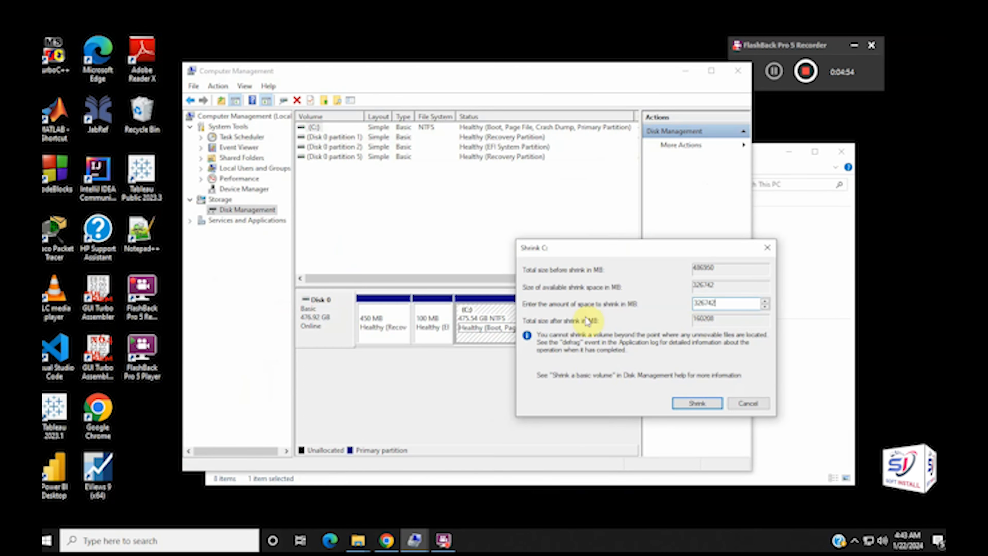
# Set the amount of space to shrink from C: to 126742 MB and run the shrink.
pyautogui.moveTo(671, 255); pyautogui.dragTo(541, 214)
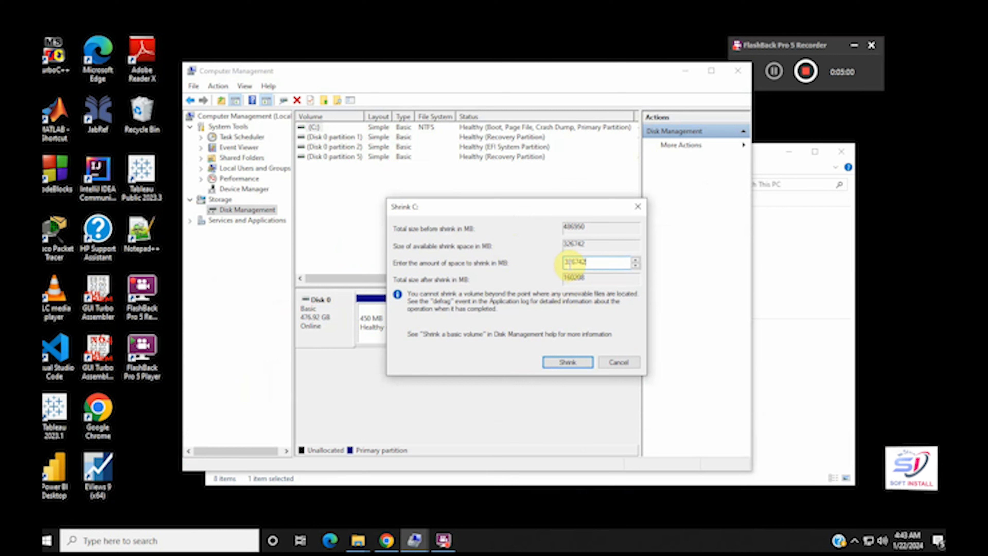
pyautogui.press('Delete')
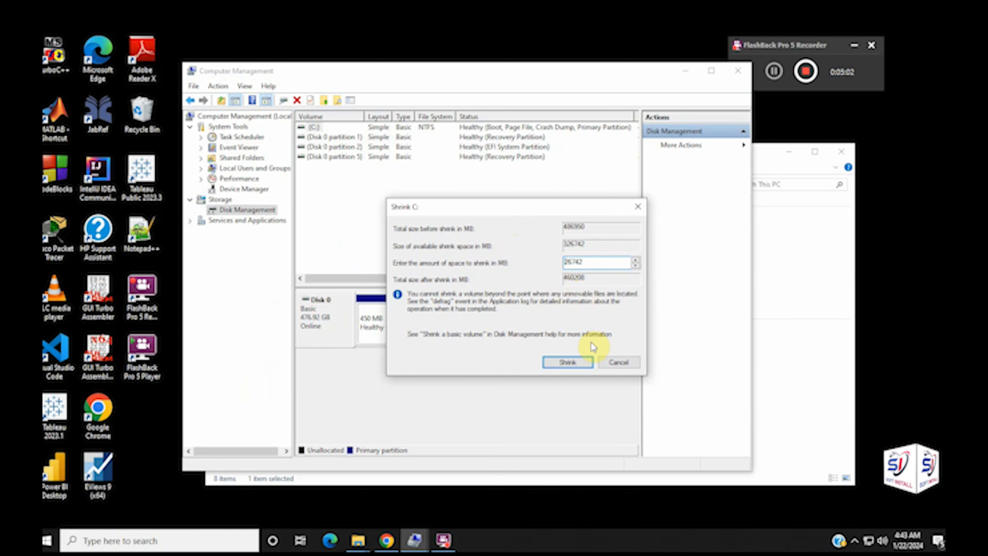
pyautogui.write('1')
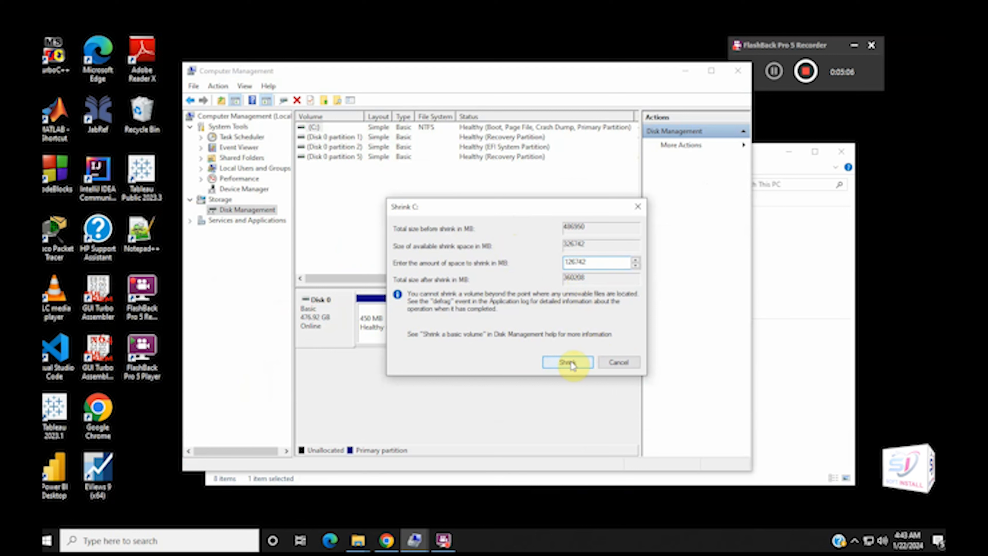
pyautogui.doubleClick(586, 262)
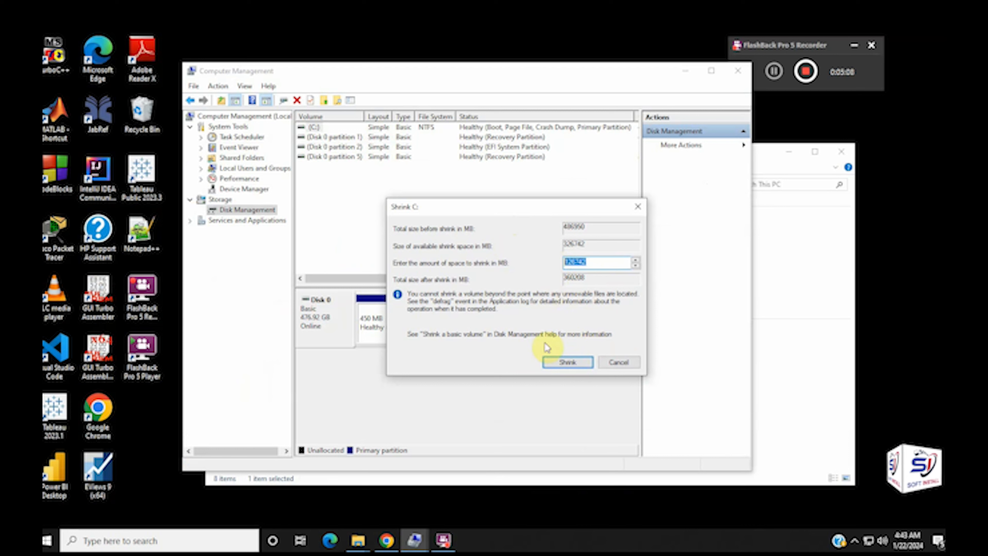
pyautogui.click(563, 364)
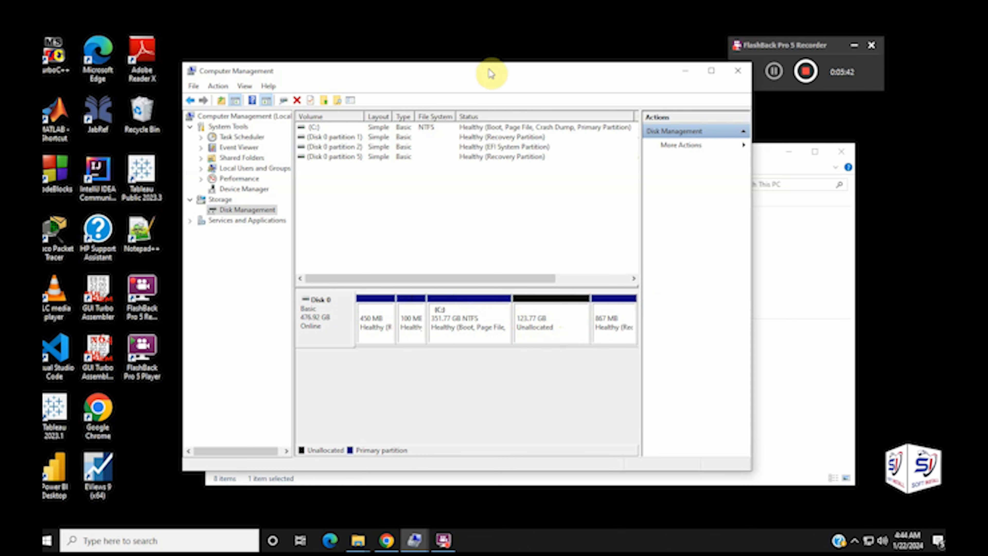
# Refresh This PC to check the size of the C: drive, and return to Computer Management.
pyautogui.moveTo(490, 72); pyautogui.dragTo(920, 287)
pyautogui.click(382, 382)
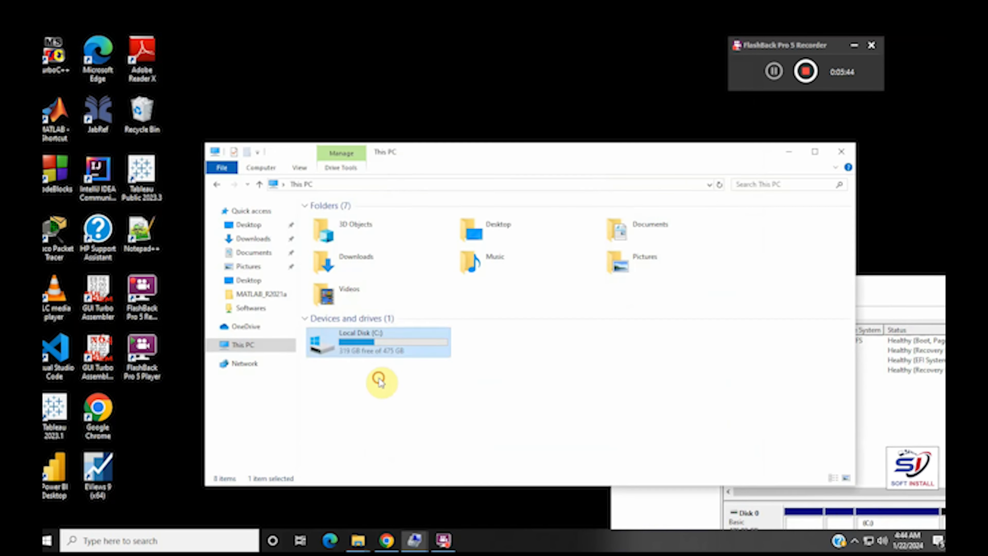
pyautogui.rightClick(532, 352)
pyautogui.click(564, 397)
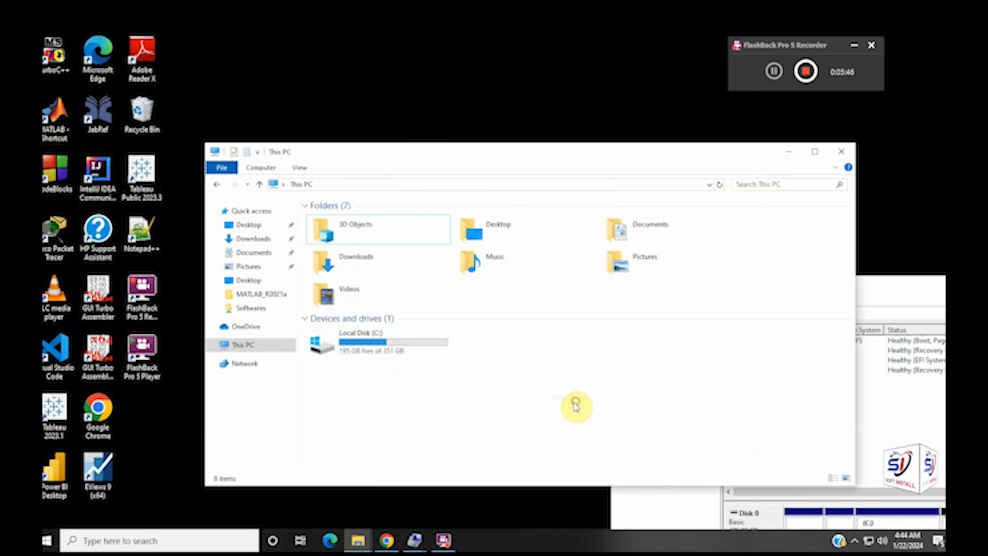
pyautogui.click(914, 294)
pyautogui.moveTo(913, 294); pyautogui.dragTo(534, 101)
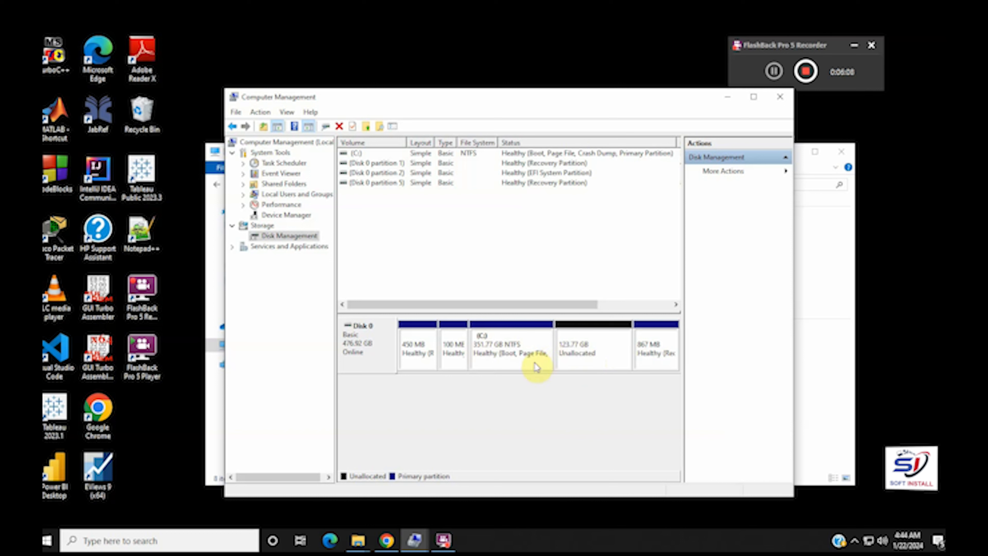
pyautogui.rightClick(577, 350)
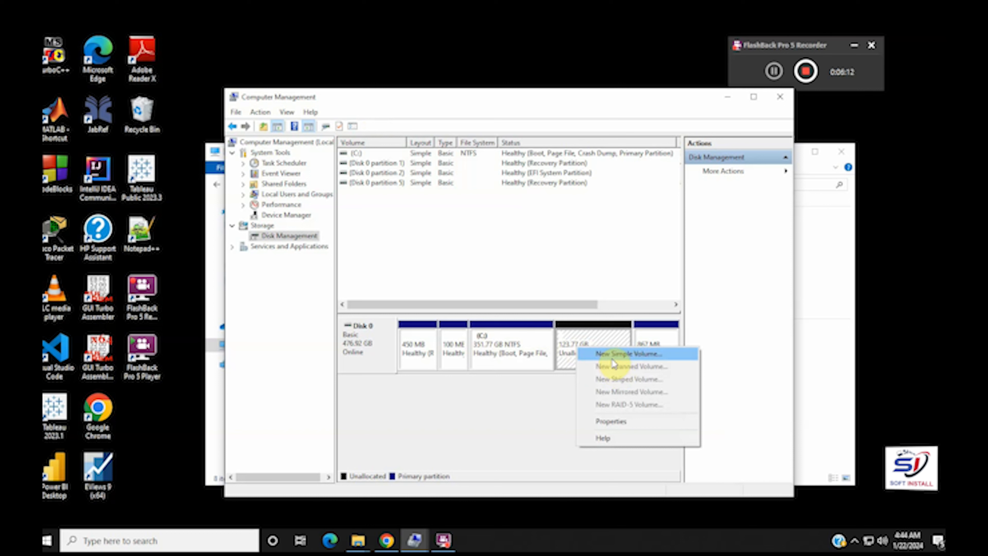
pyautogui.click(503, 354)
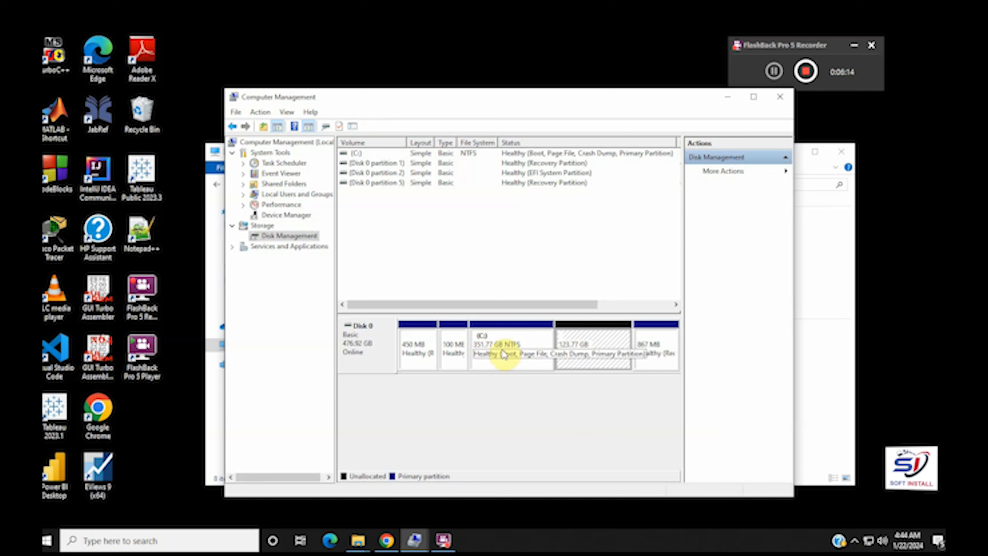
pyautogui.rightClick(504, 353)
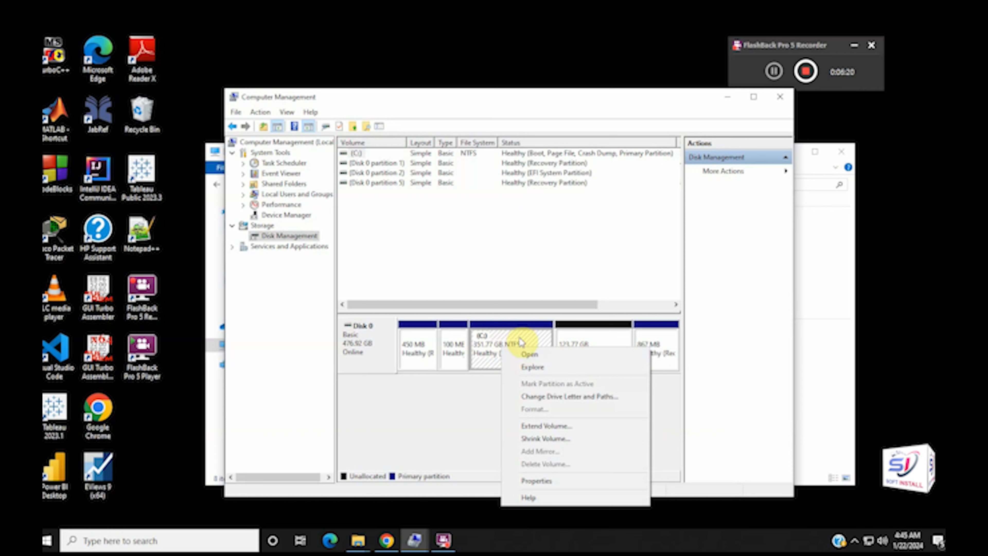
pyautogui.click(570, 346)
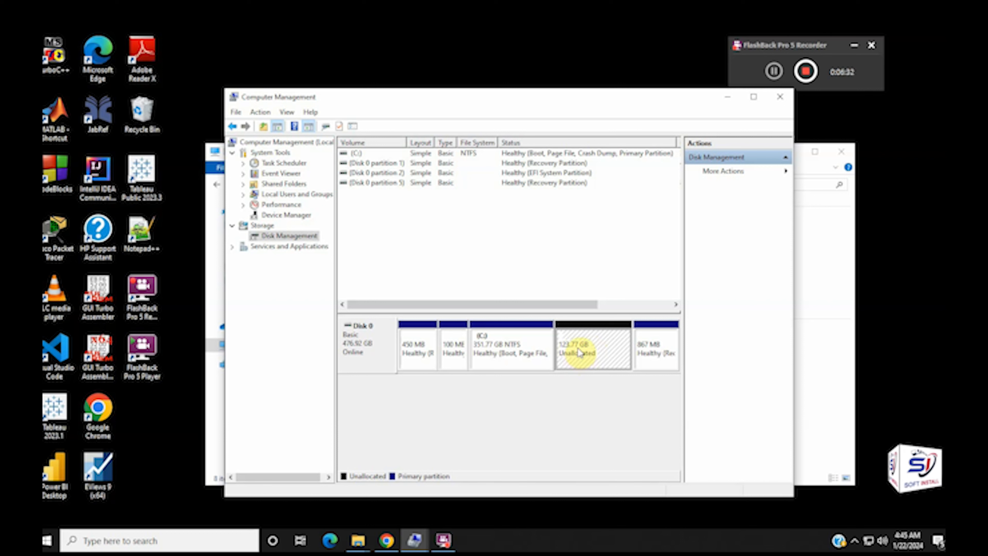
# Start a new simple volume in the unallocated space on Disk 0 and accept a volume size of 126741 MB.
pyautogui.rightClick(580, 353)
pyautogui.click(597, 356)
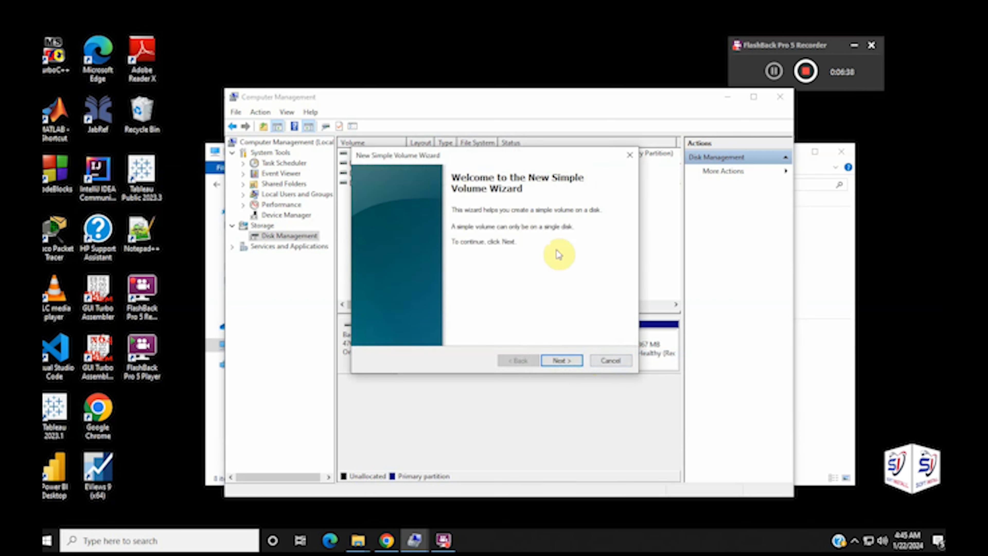
pyautogui.click(560, 360)
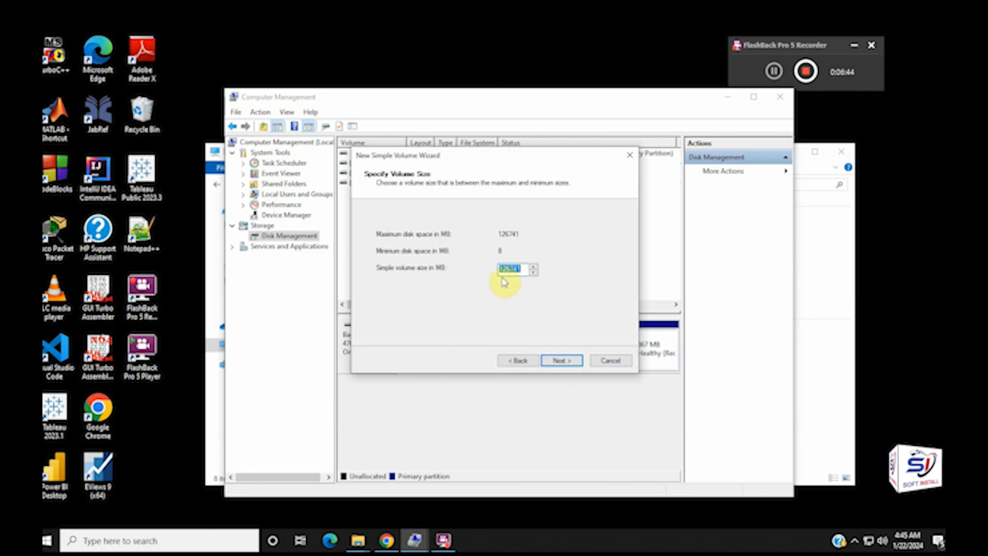
pyautogui.click(554, 362)
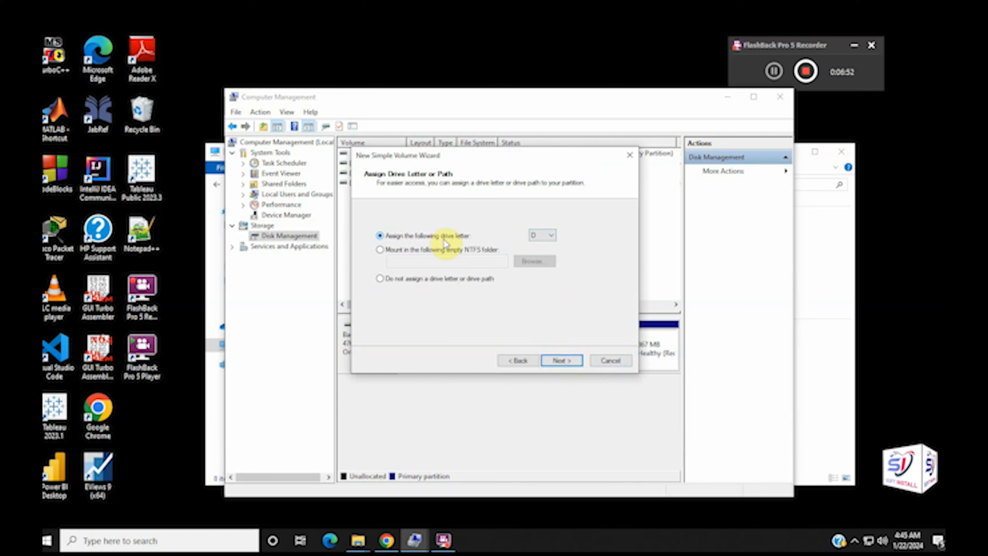
# Assign drive letter E to the new simple volume and continue to the format settings.
pyautogui.click(537, 238)
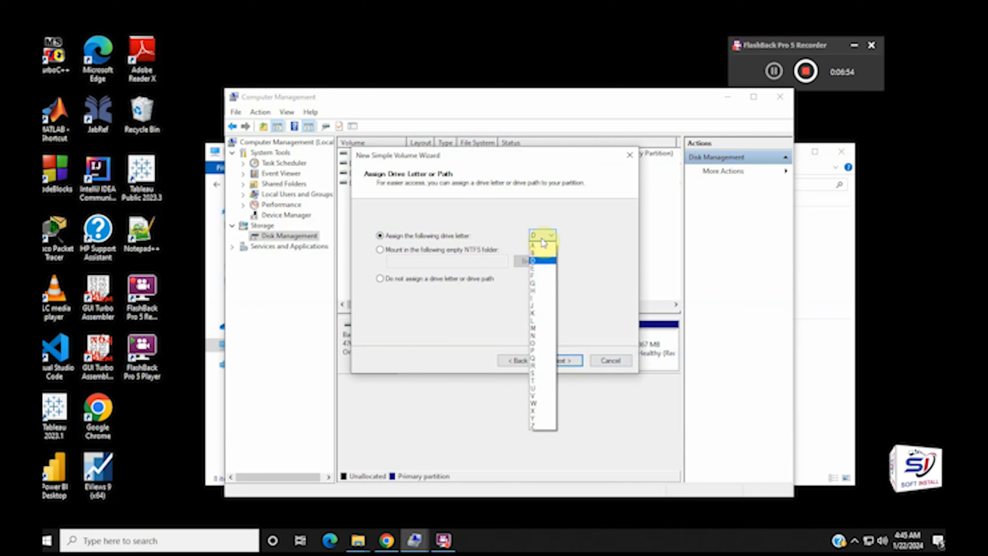
pyautogui.click(544, 242)
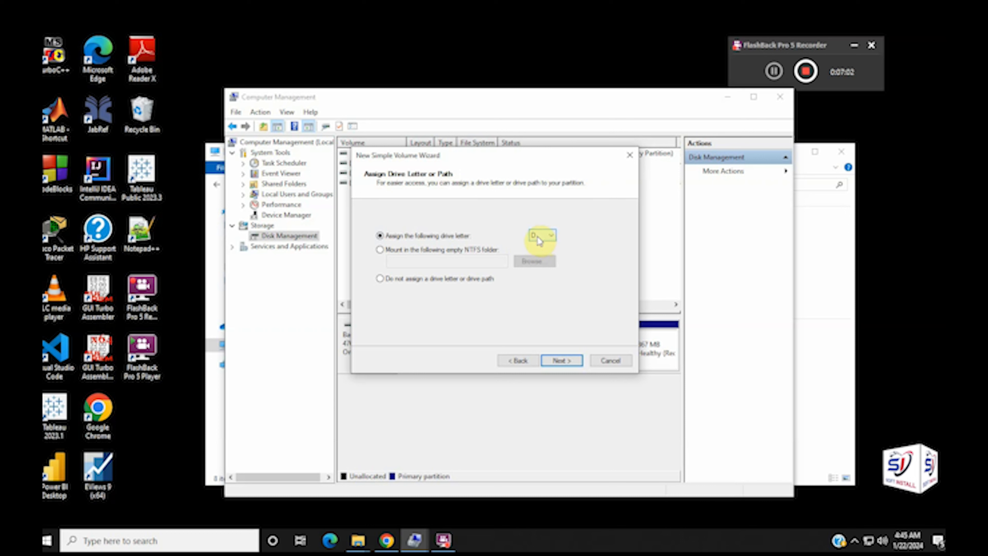
pyautogui.click(539, 240)
pyautogui.click(536, 269)
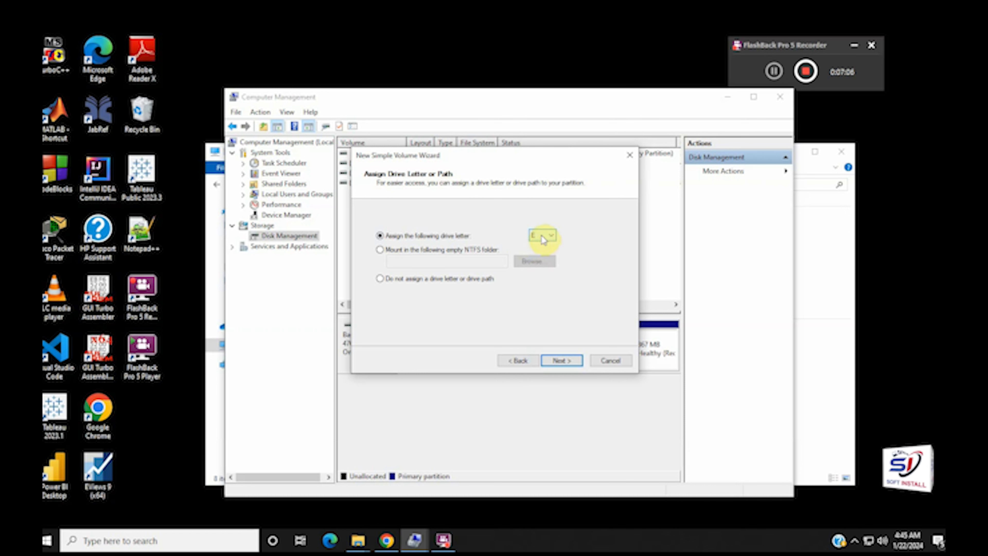
pyautogui.click(562, 362)
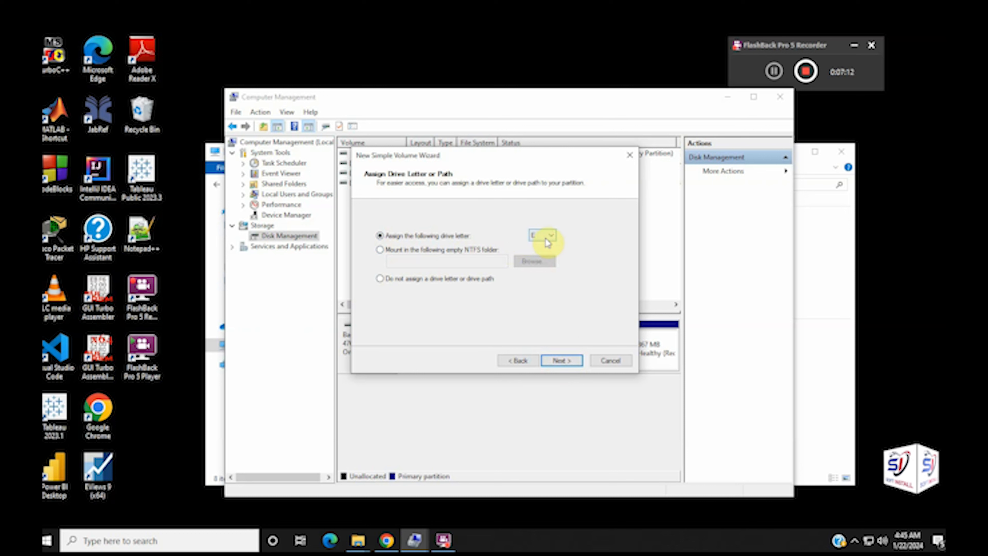
pyautogui.click(568, 360)
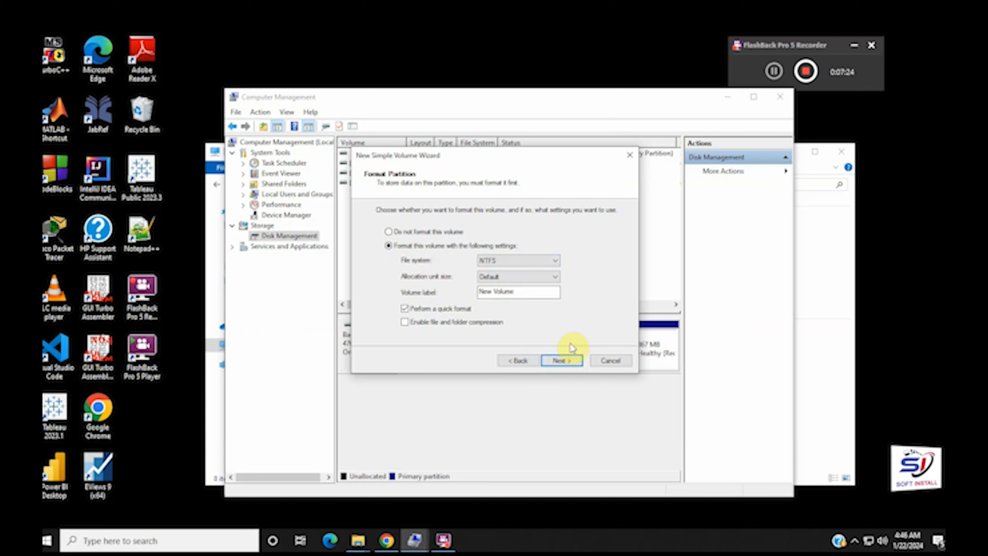
# Accept a quick NTFS format with the default allocation unit size and label New Volume, review the summary, and finish creating the volume.
pyautogui.click(560, 360)
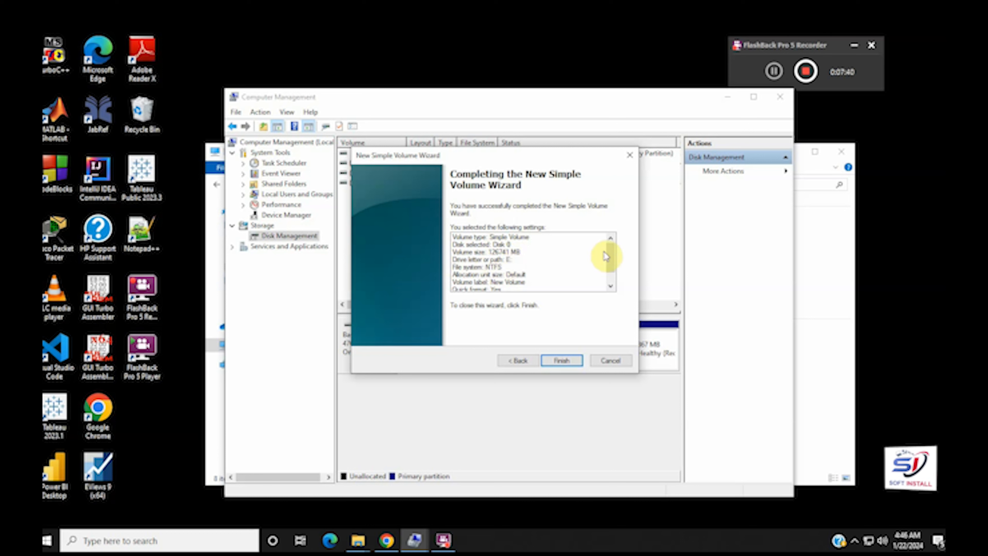
pyautogui.moveTo(612, 260); pyautogui.dragTo(612, 280)
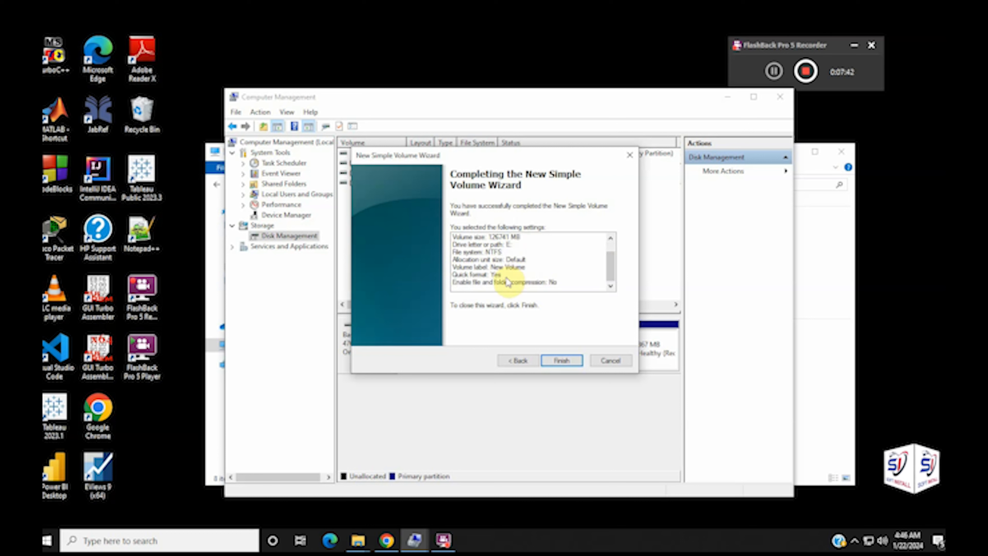
pyautogui.click(562, 360)
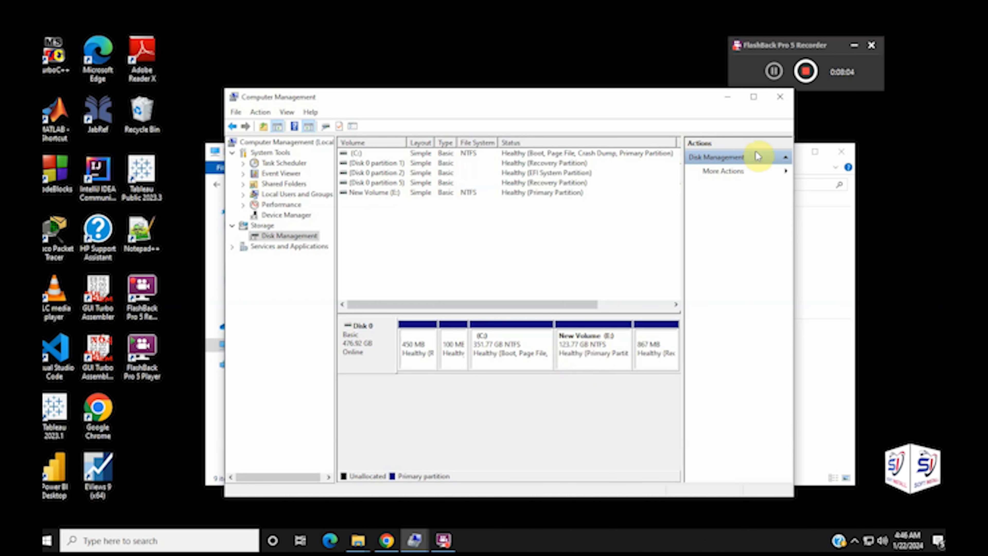
# Open New Volume (E:) from This PC in File Explorer to check its contents, and return to This PC.
pyautogui.press('super+e')
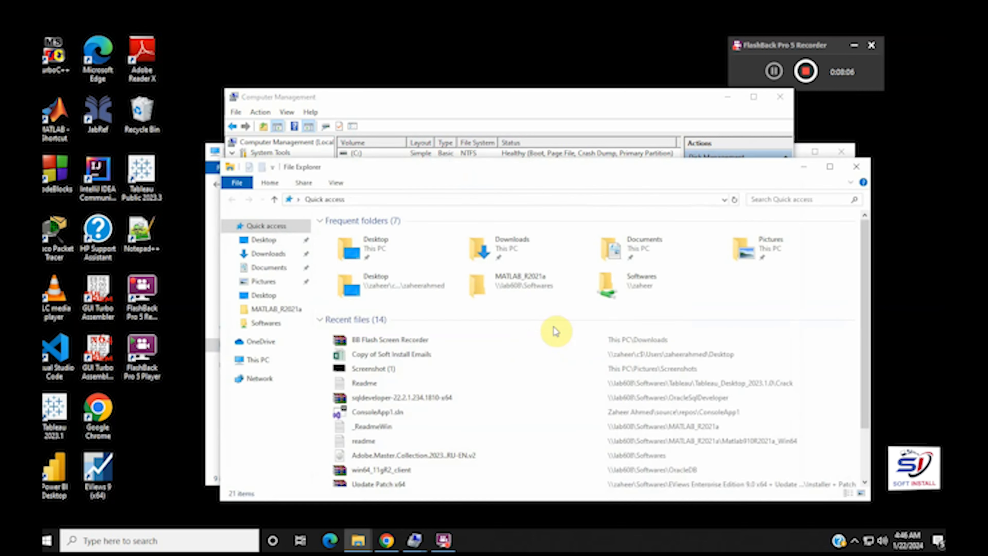
pyautogui.click(274, 362)
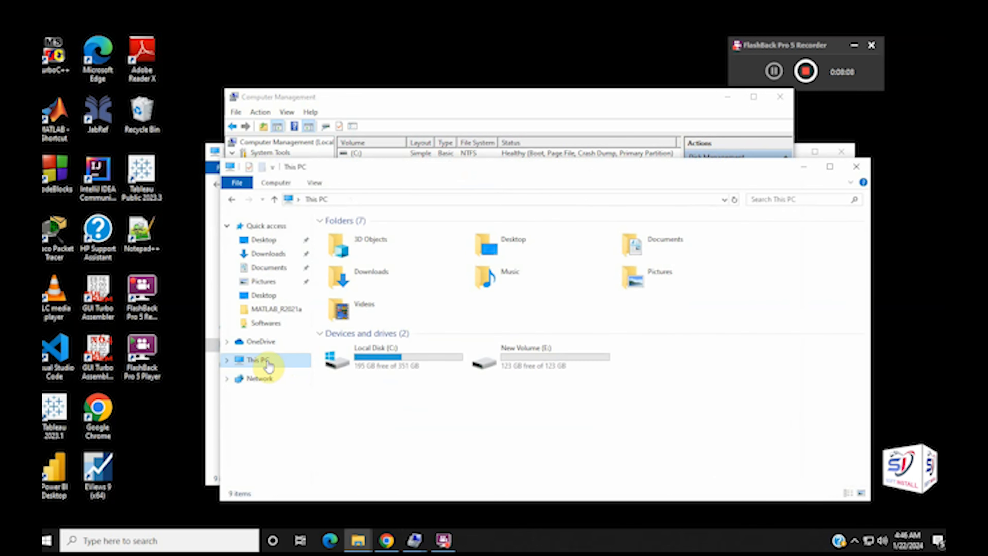
pyautogui.click(526, 357)
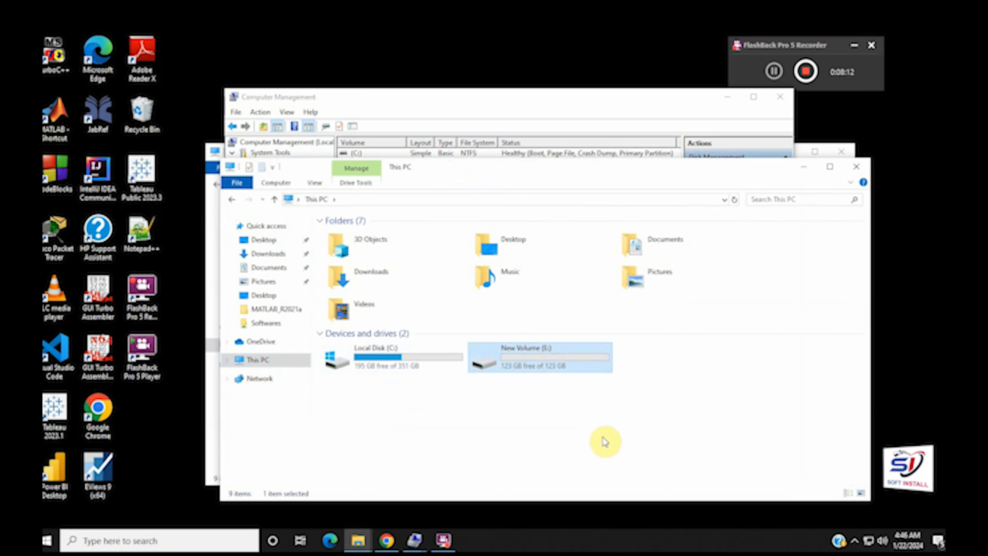
pyautogui.doubleClick(532, 360)
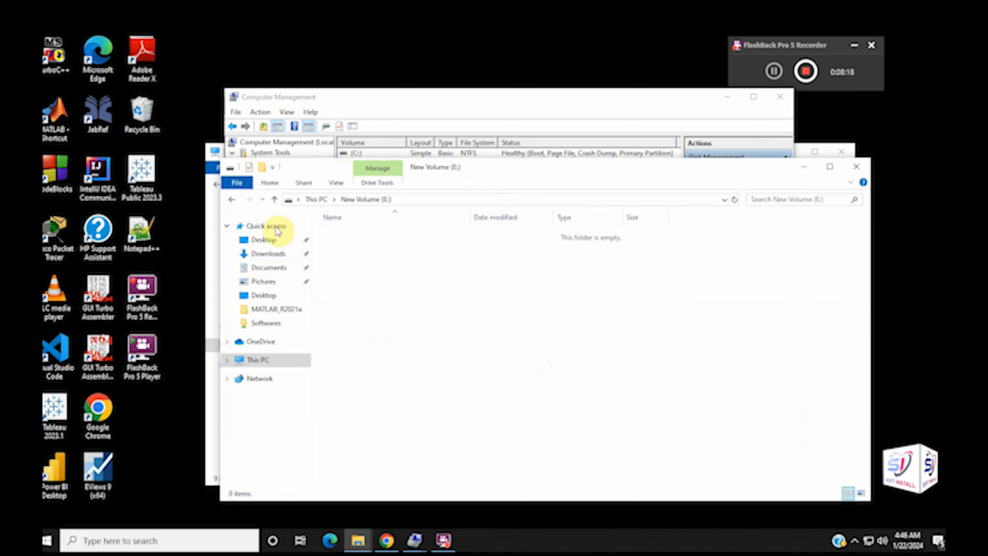
pyautogui.click(230, 202)
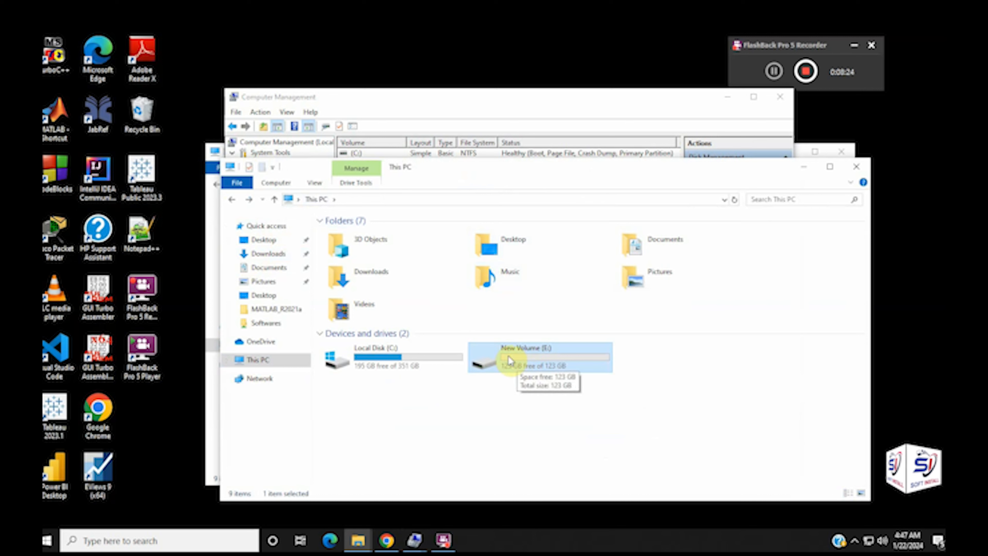
# Examine the used space, free space and capacity in the properties of New Volume (E:), and compare the drive with Local Disk (C:).
pyautogui.rightClick(513, 365)
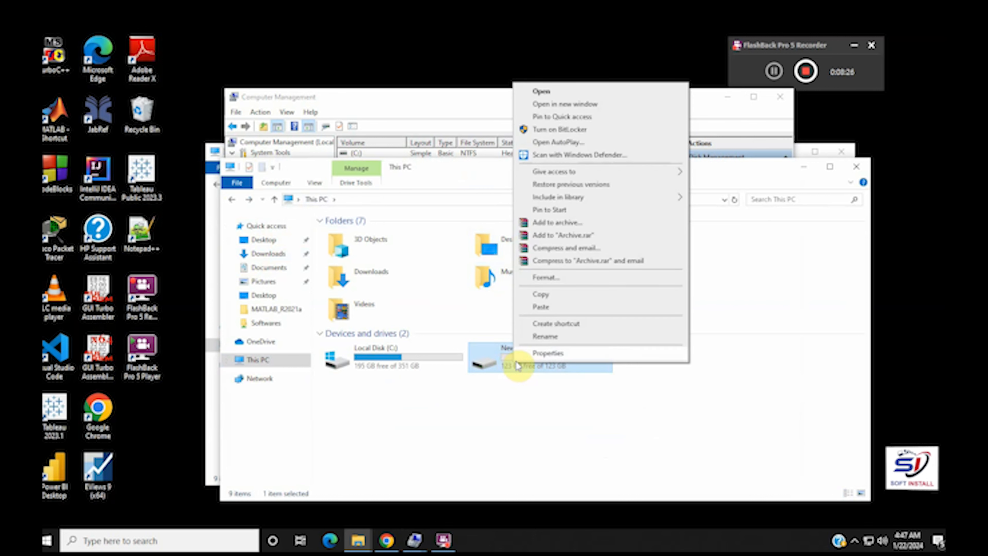
pyautogui.click(533, 354)
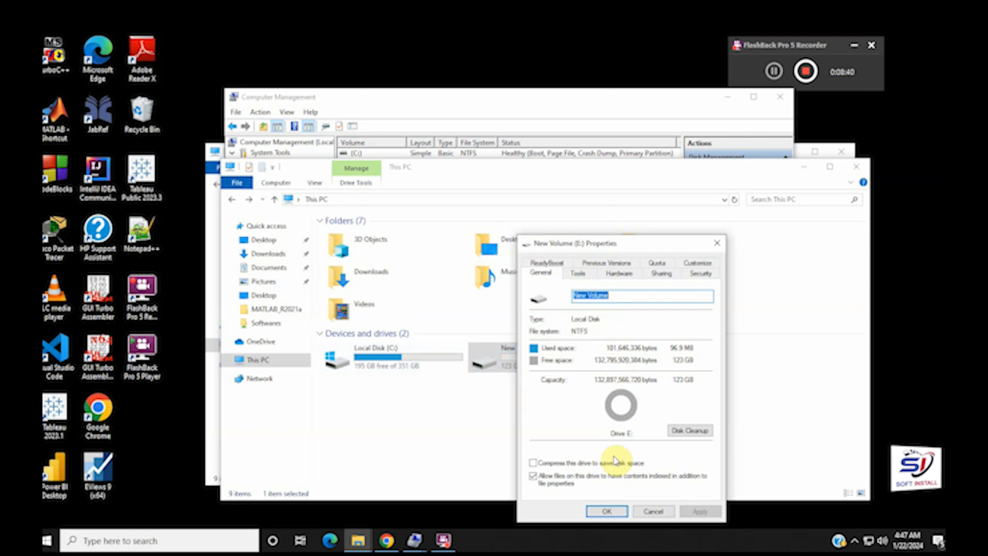
pyautogui.click(607, 511)
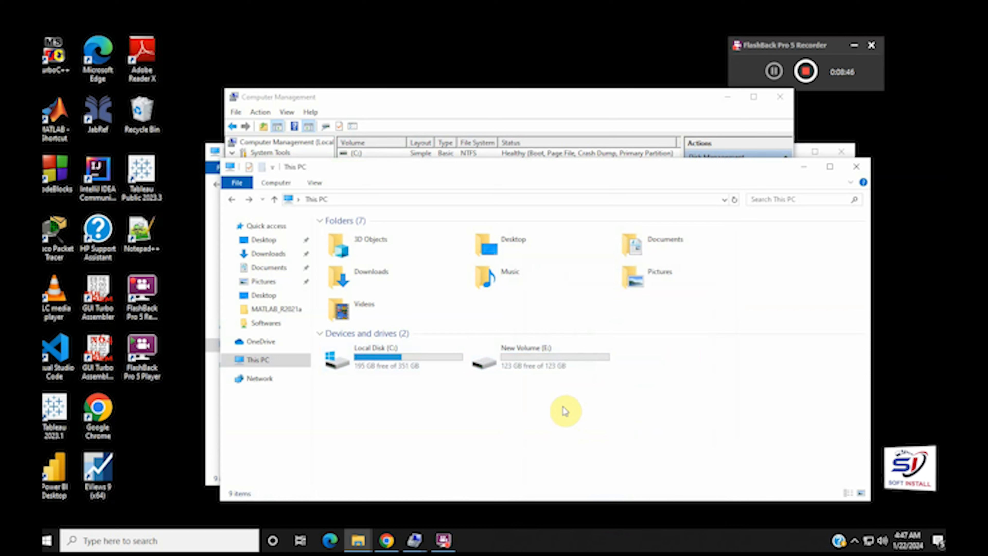
pyautogui.click(531, 366)
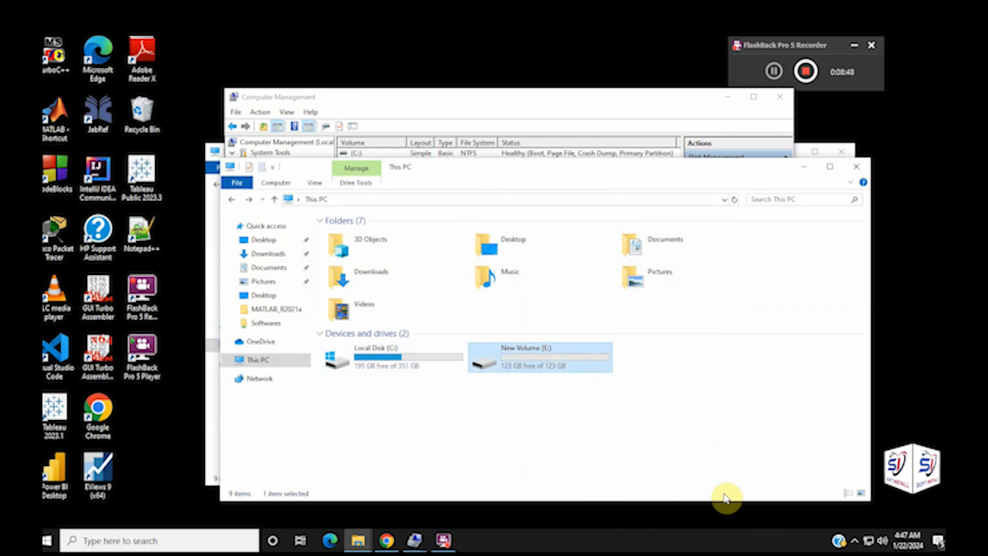
pyautogui.click(386, 364)
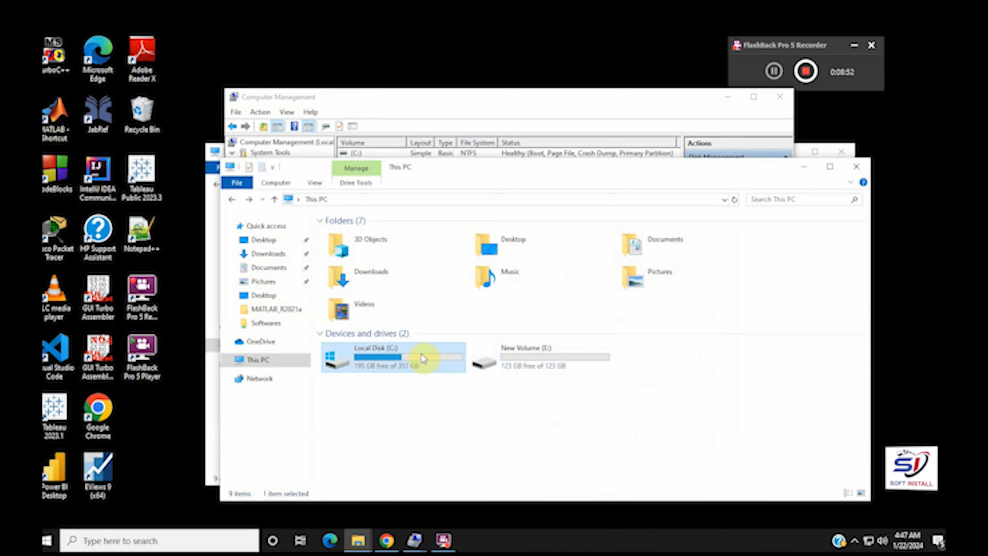
pyautogui.click(508, 363)
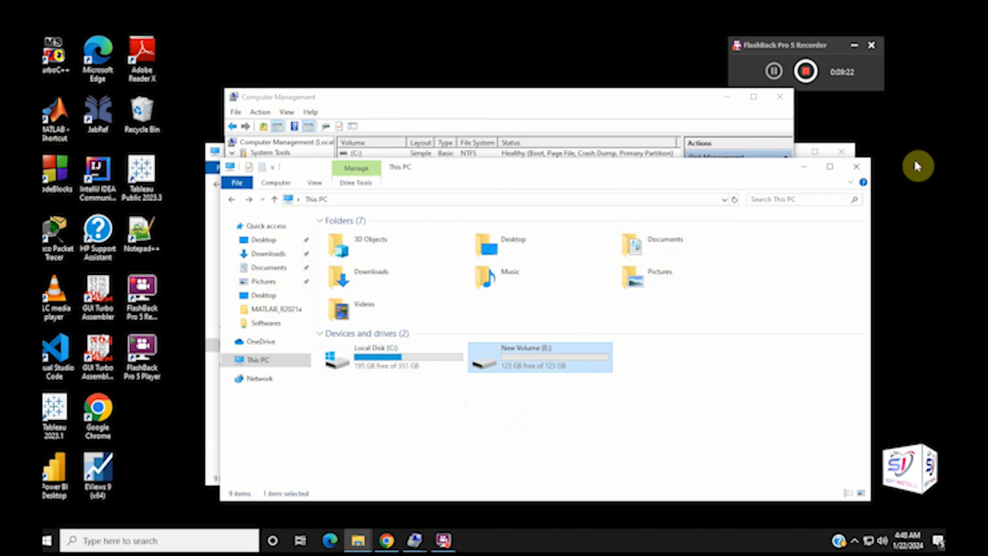
# Close both This PC windows and Computer Management to return to the desktop.
pyautogui.click(857, 168)
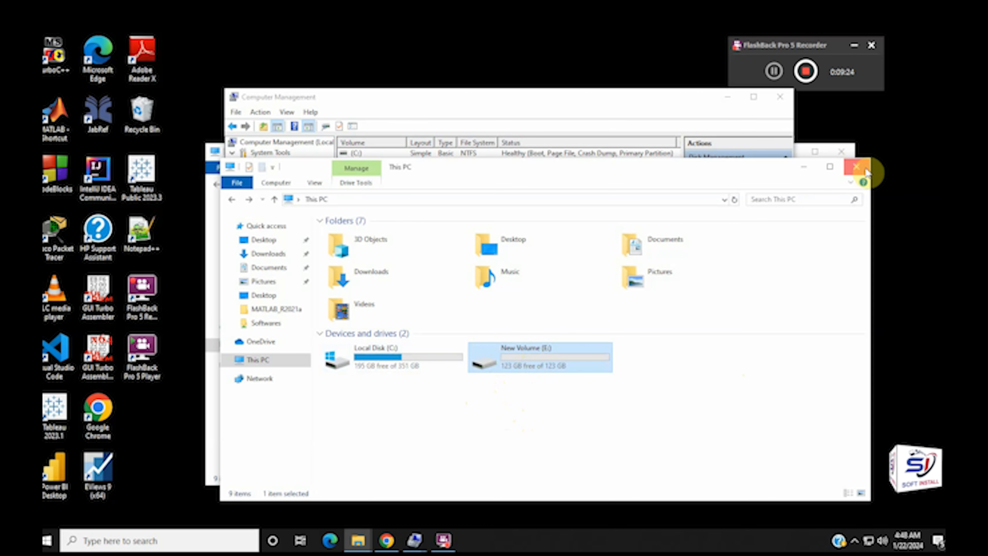
pyautogui.click(780, 97)
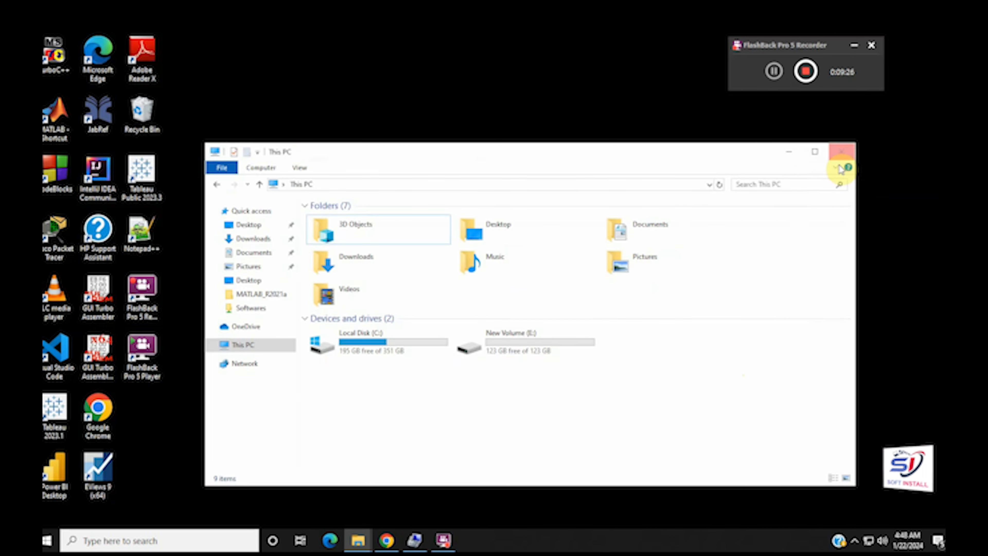
pyautogui.click(840, 161)
pyautogui.click(492, 446)
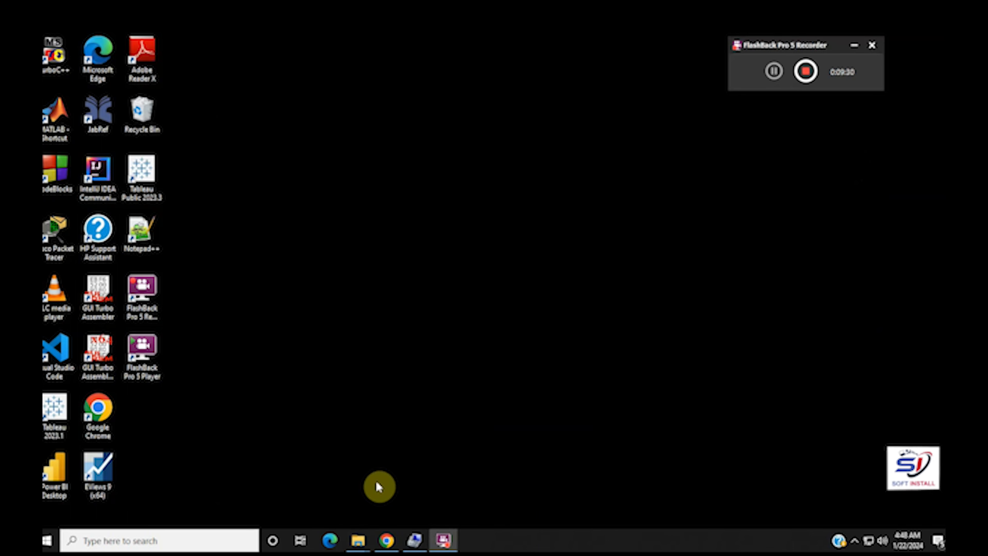
# Reopen Computer Management through the Manage command of This PC, close File Explorer, and show Disk Management.
pyautogui.press('super+e')
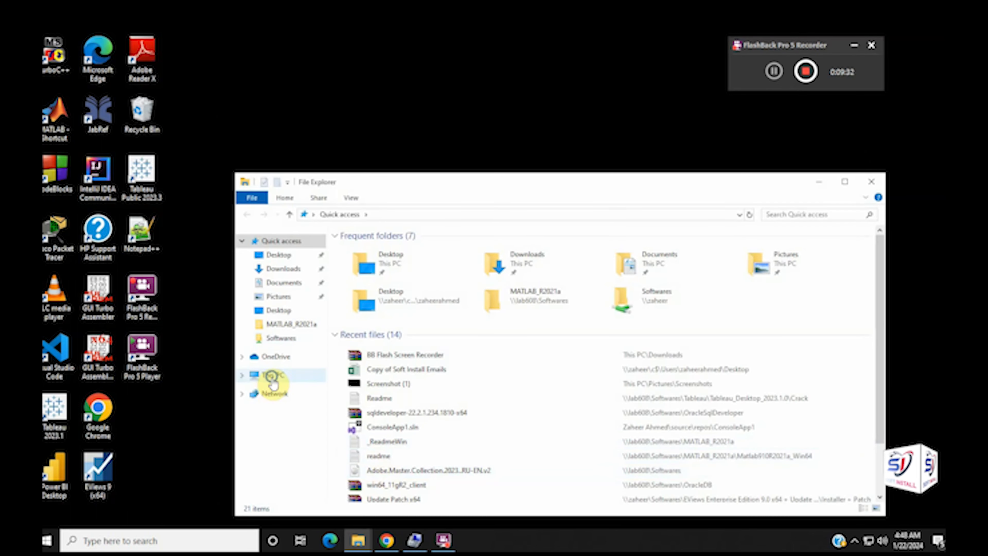
pyautogui.rightClick(270, 382)
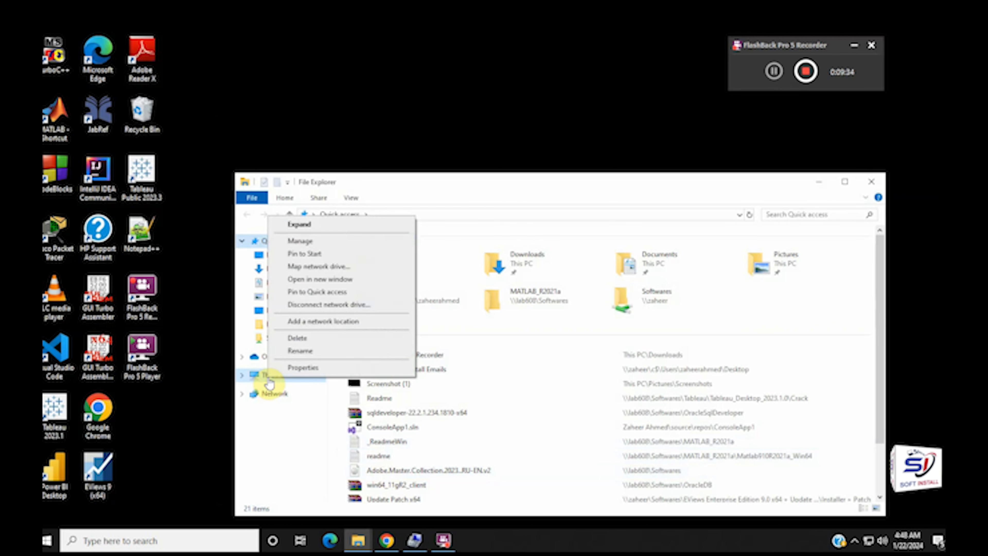
pyautogui.click(306, 244)
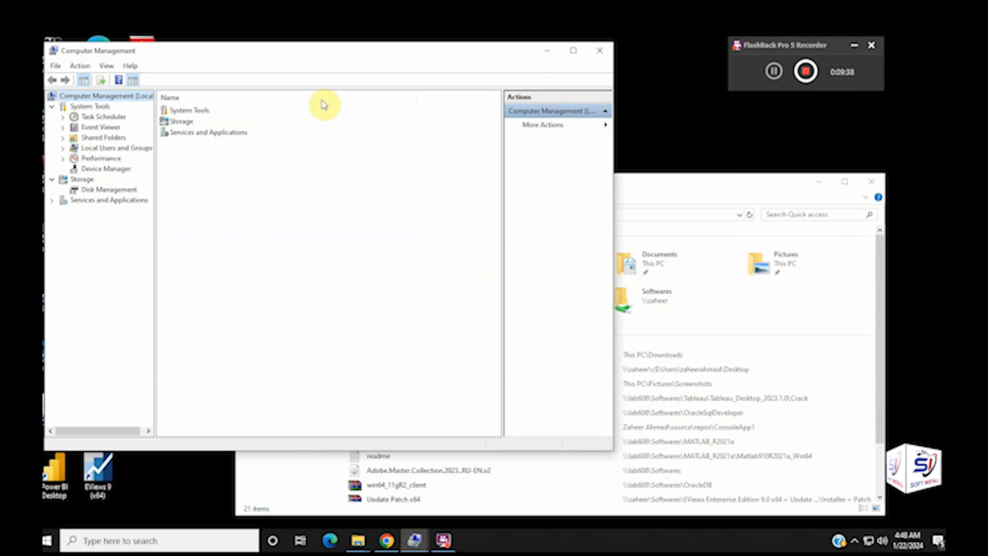
pyautogui.click(879, 182)
pyautogui.moveTo(448, 51); pyautogui.dragTo(656, 91)
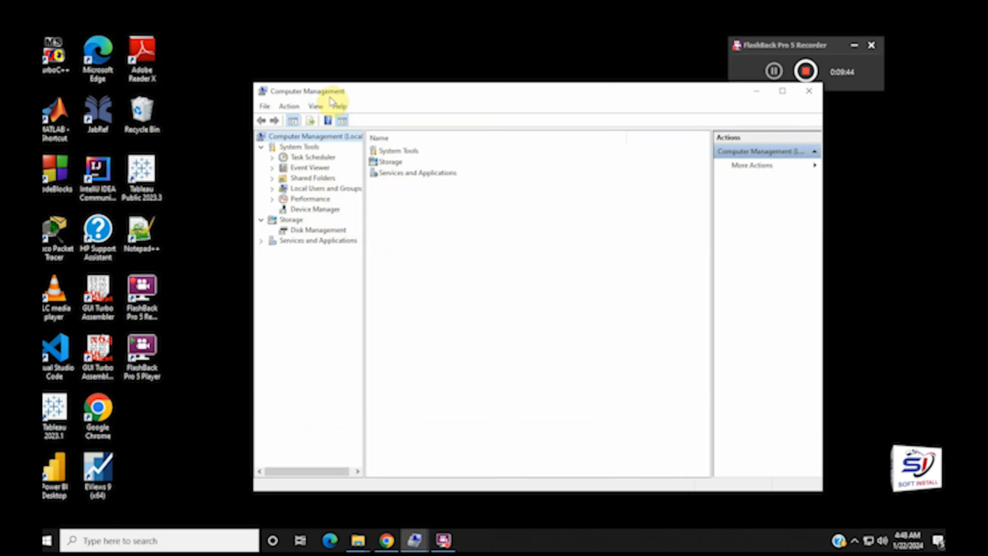
pyautogui.click(298, 230)
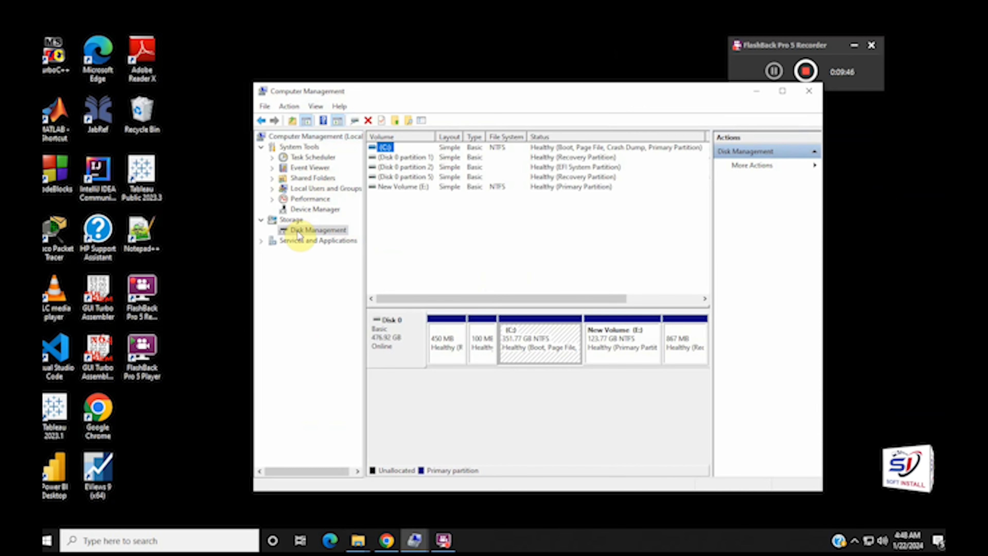
# Examine which volume commands are available for New Volume (E:) and for C: on Disk 0.
pyautogui.click(525, 337)
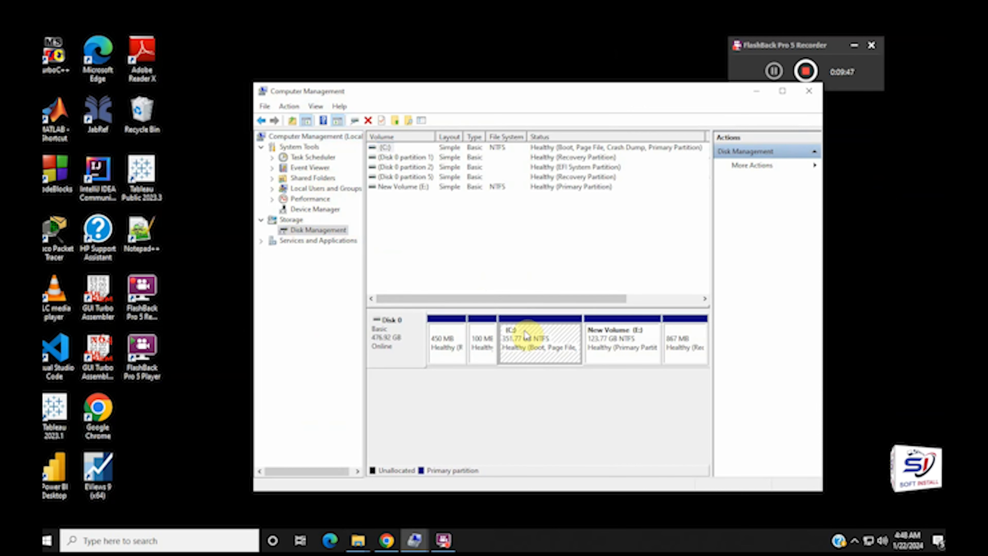
pyautogui.click(625, 345)
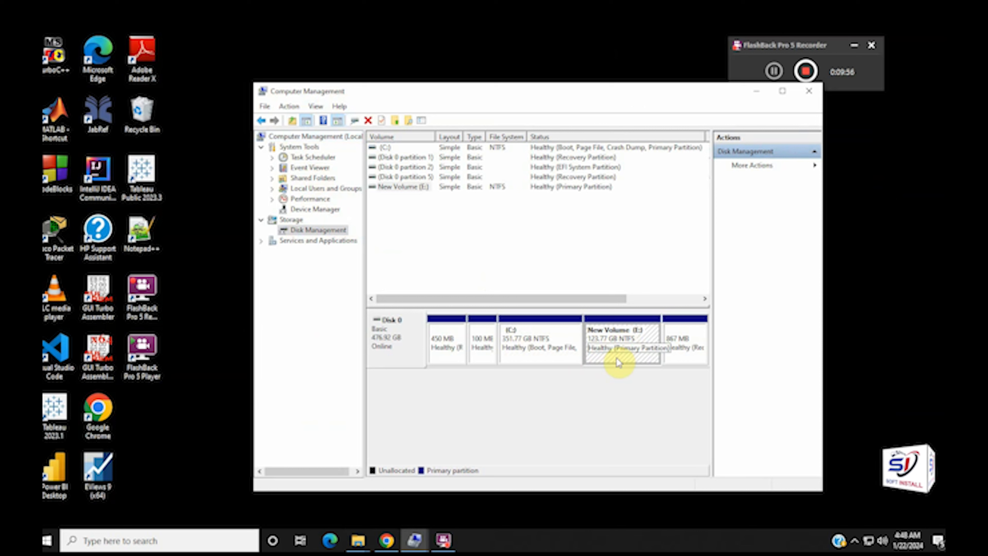
pyautogui.rightClick(606, 335)
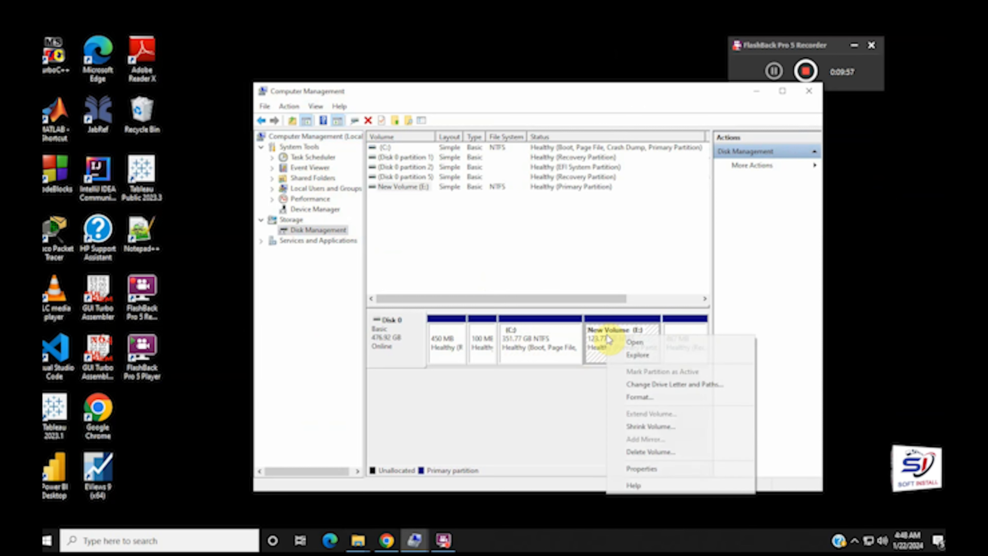
pyautogui.click(537, 348)
pyautogui.rightClick(535, 348)
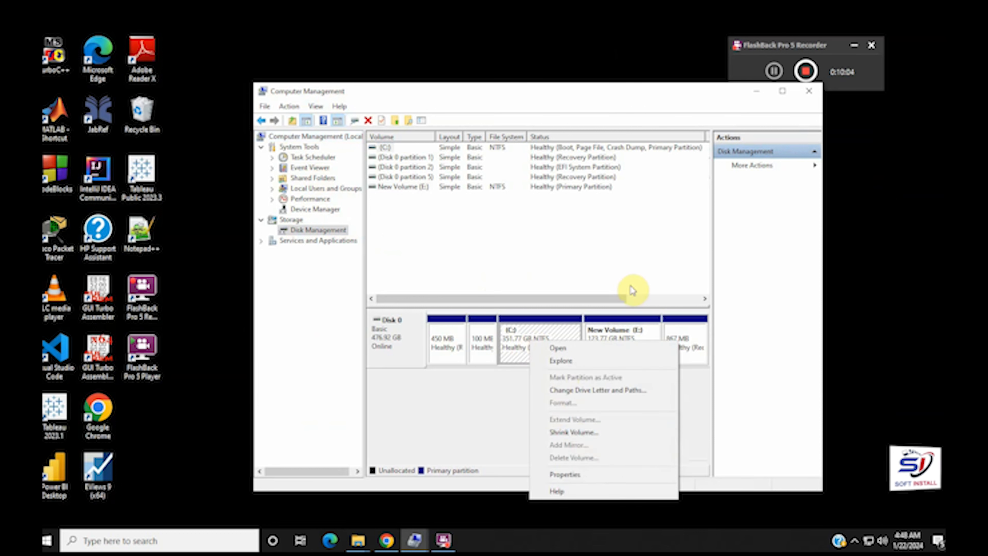
pyautogui.click(483, 416)
# Shrink New Volume (E:) on Disk 0 by 23619 MB.
pyautogui.click(626, 345)
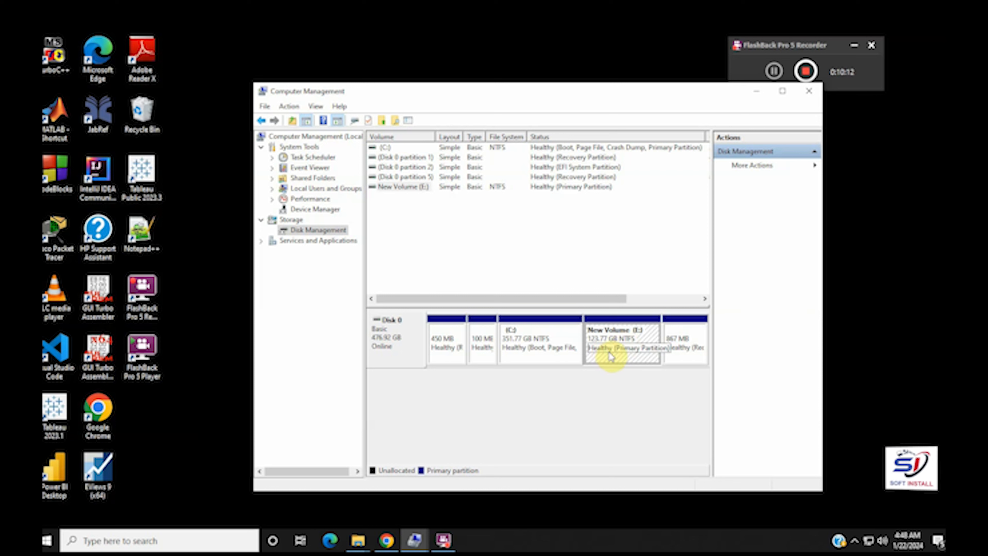
pyautogui.rightClick(609, 341)
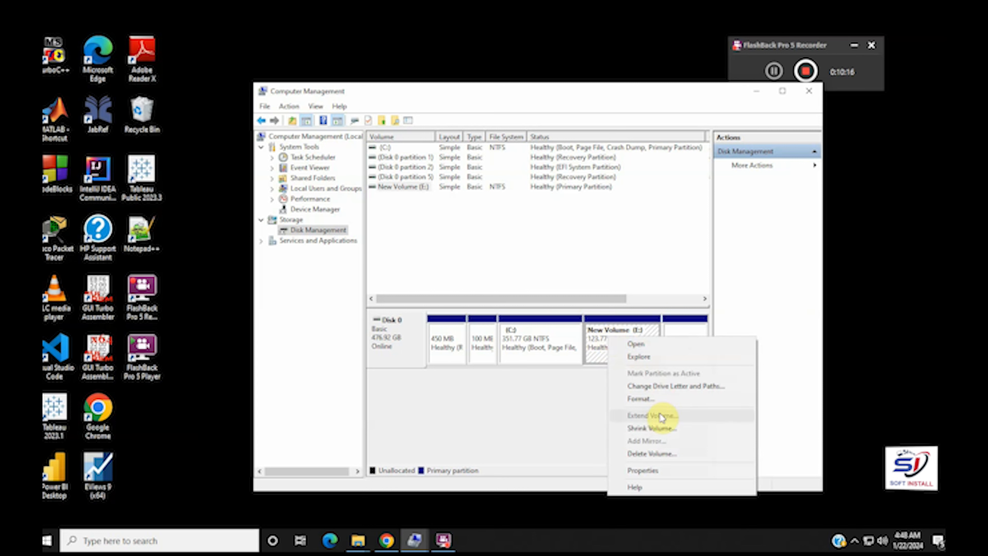
pyautogui.click(667, 429)
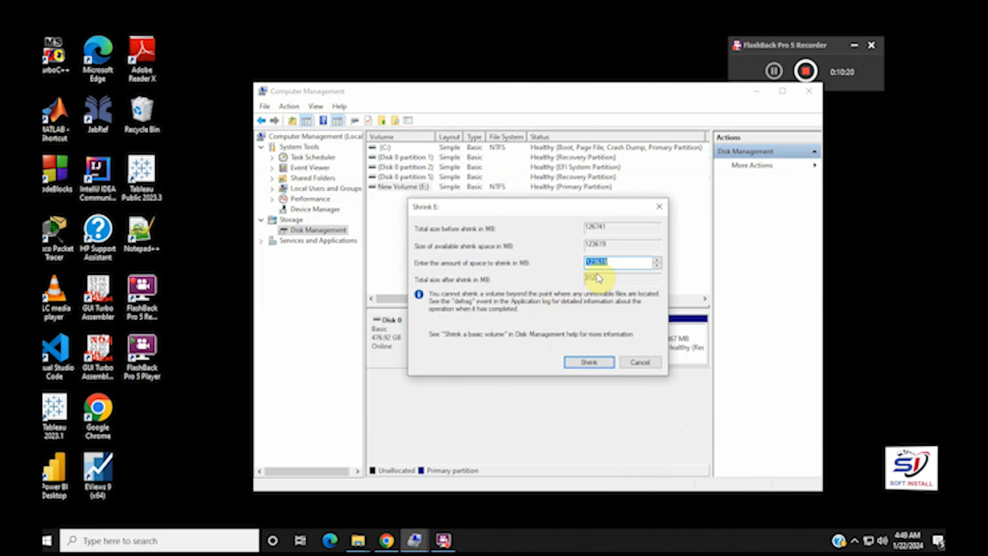
pyautogui.moveTo(552, 207); pyautogui.dragTo(449, 155)
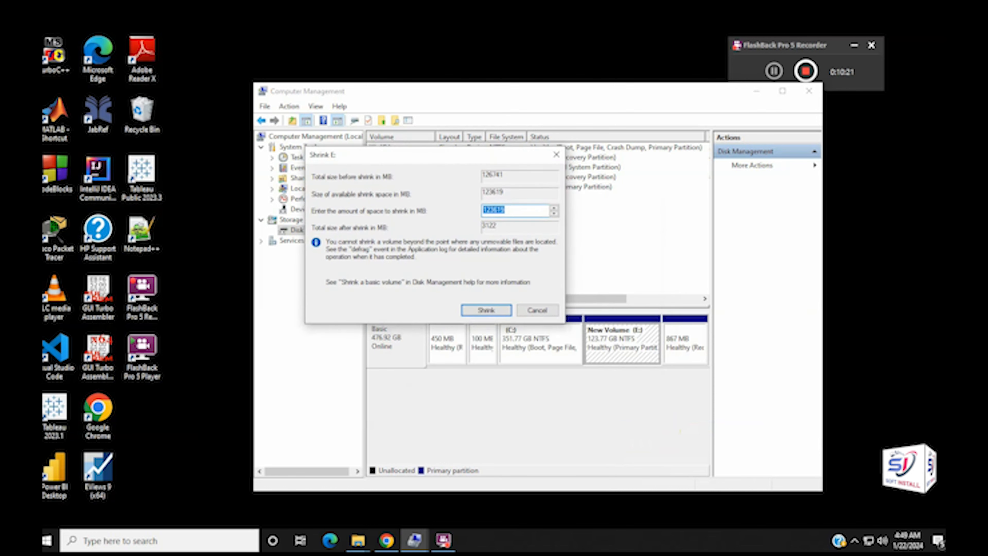
pyautogui.click(489, 211)
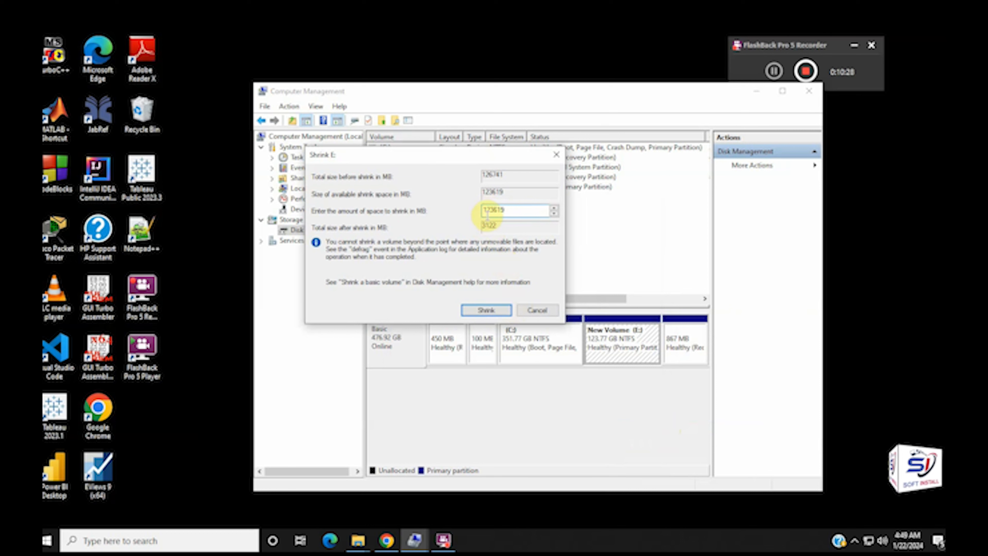
pyautogui.press('BackSpace')
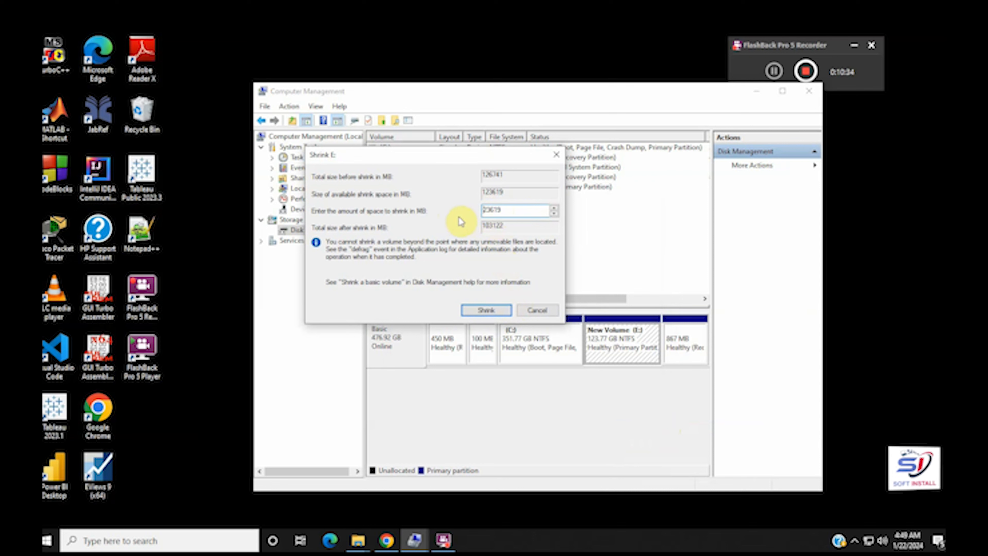
pyautogui.click(482, 310)
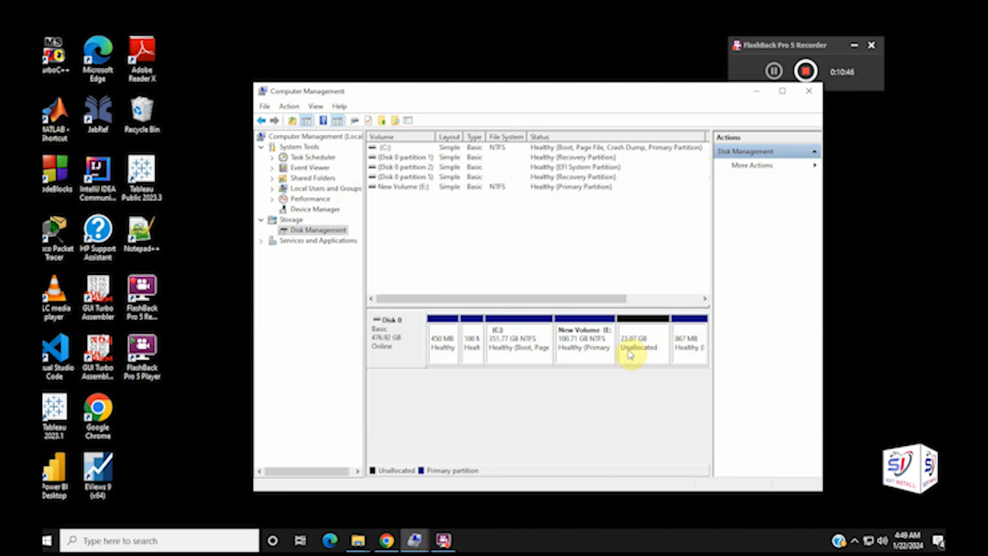
# Check in This PC which drives are listed and how much space they have, then return to Disk Management.
pyautogui.press('super+e')
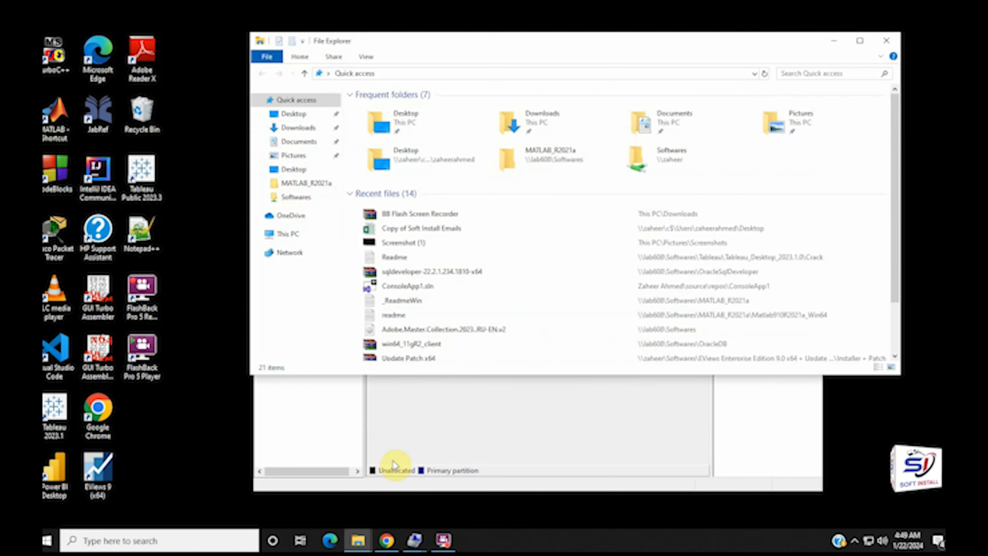
pyautogui.click(282, 235)
pyautogui.click(564, 293)
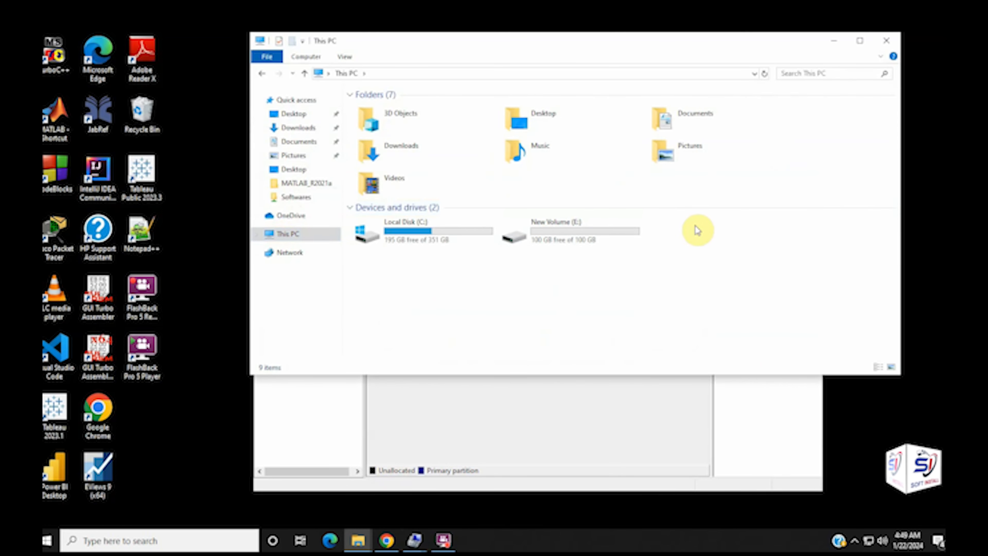
pyautogui.click(834, 40)
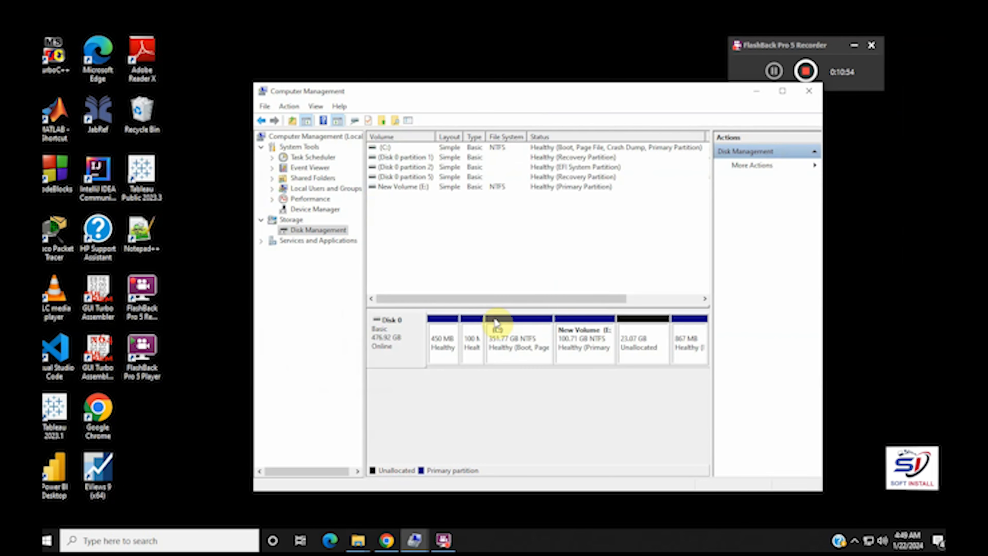
# Start a new simple volume on Disk 0's unallocated space, using the full 23619 MB as its size.
pyautogui.rightClick(641, 350)
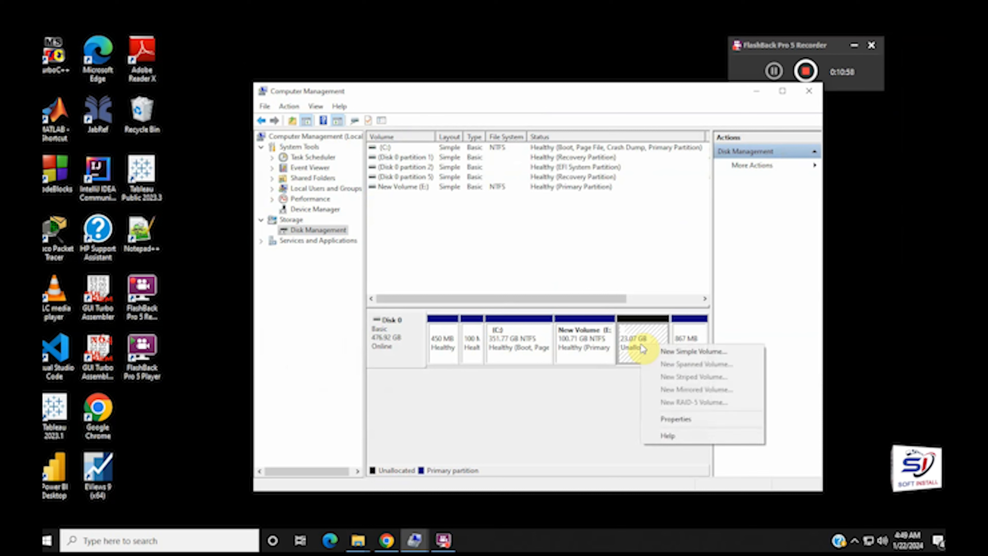
pyautogui.click(669, 352)
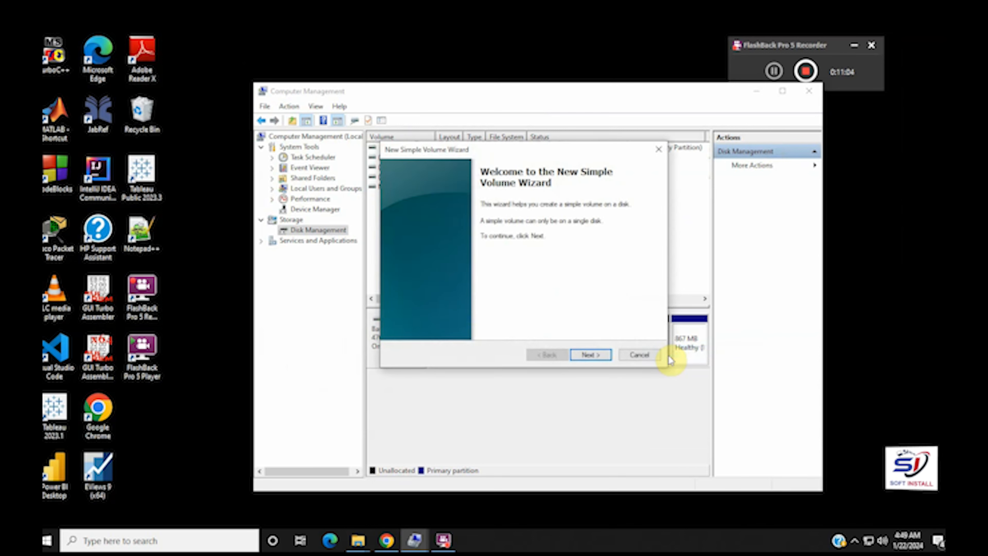
pyautogui.moveTo(515, 153); pyautogui.dragTo(543, 190)
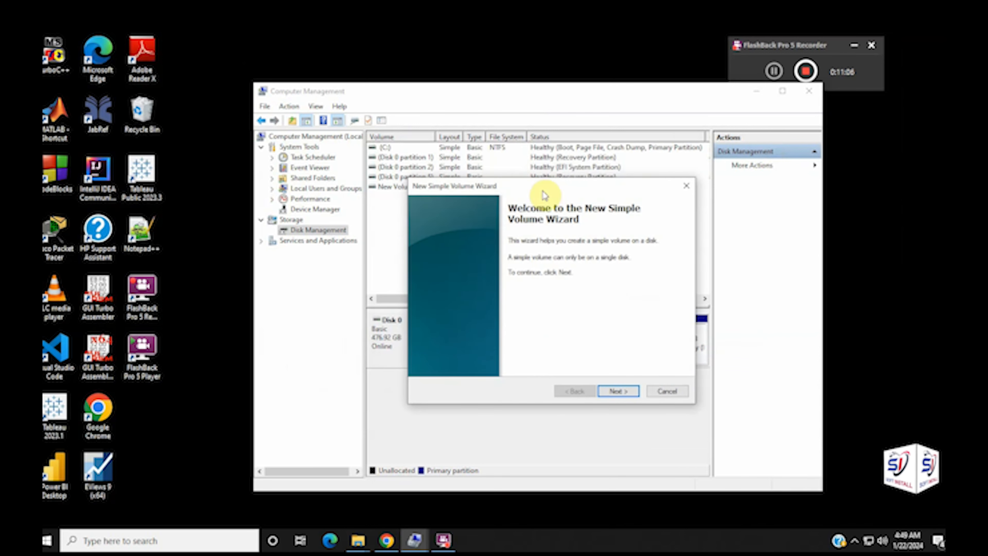
pyautogui.click(617, 391)
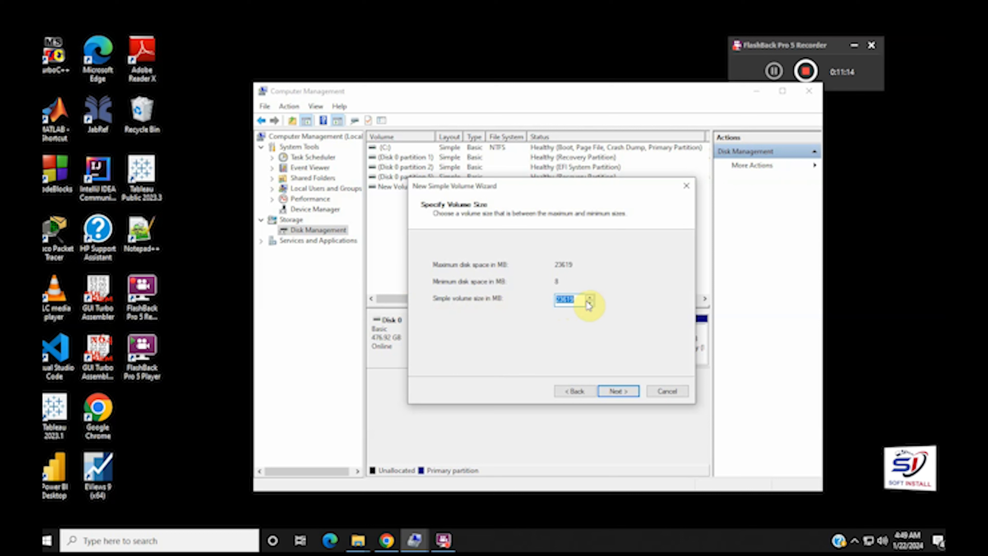
pyautogui.click(625, 393)
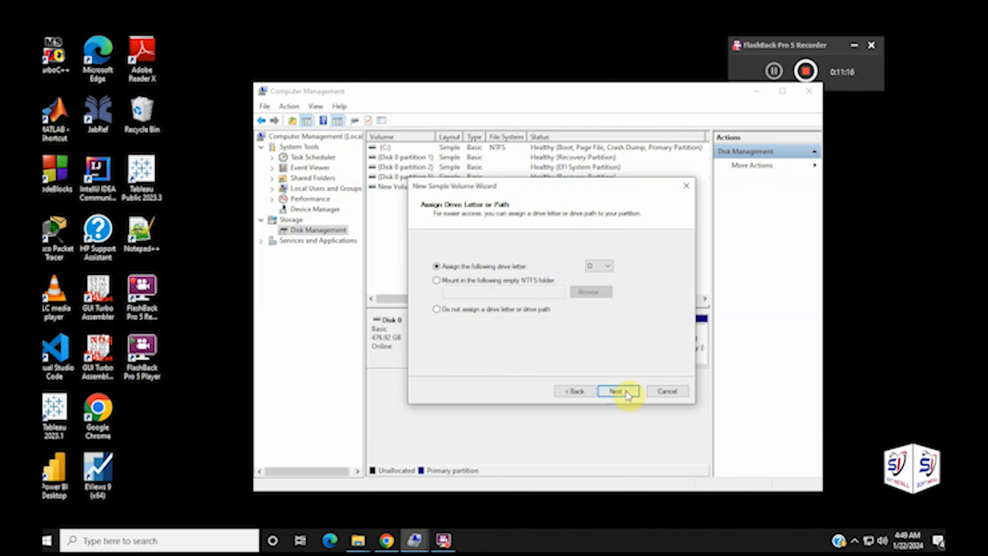
# Assign drive letter F and finish creating the volume with a quick NTFS format, default allocation unit size and the label New Volume.
pyautogui.click(597, 267)
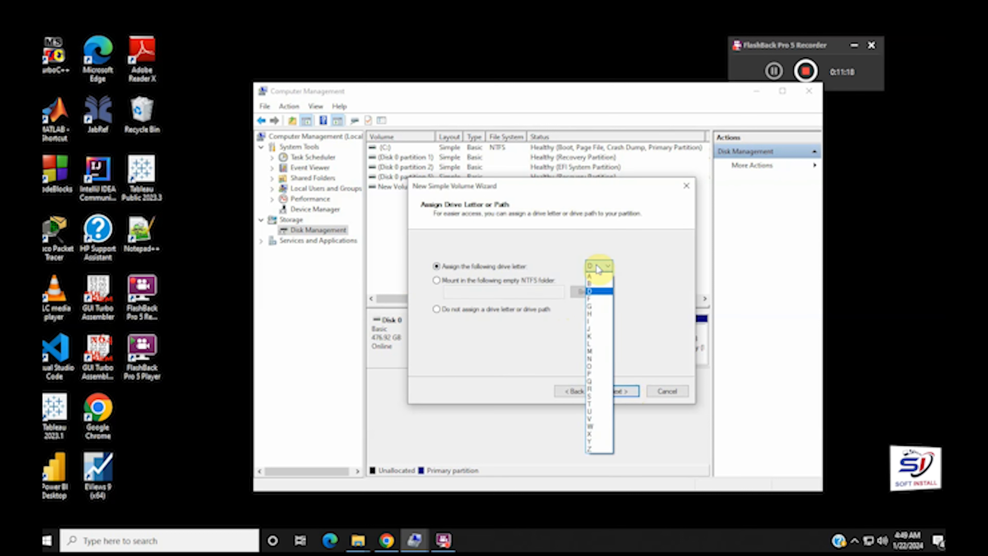
pyautogui.click(595, 299)
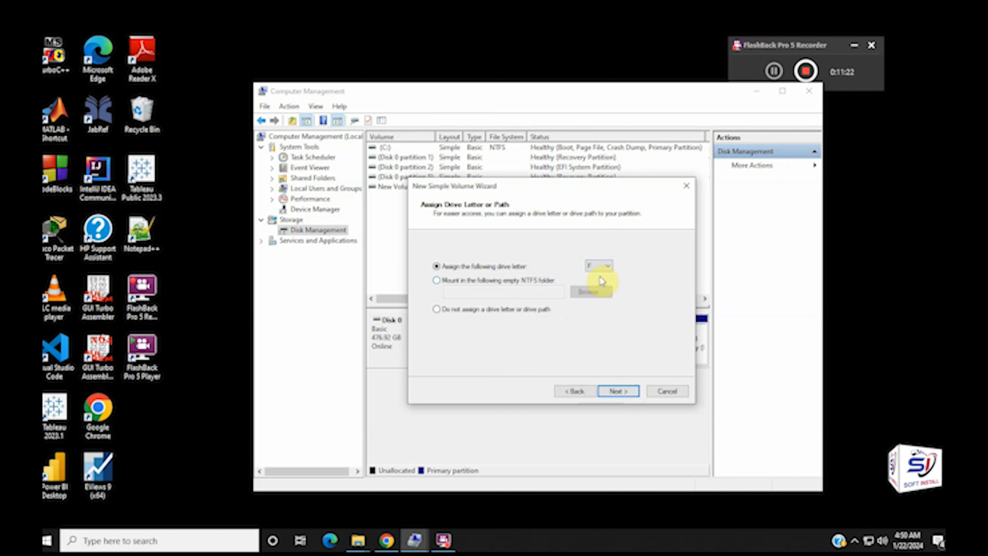
pyautogui.click(619, 391)
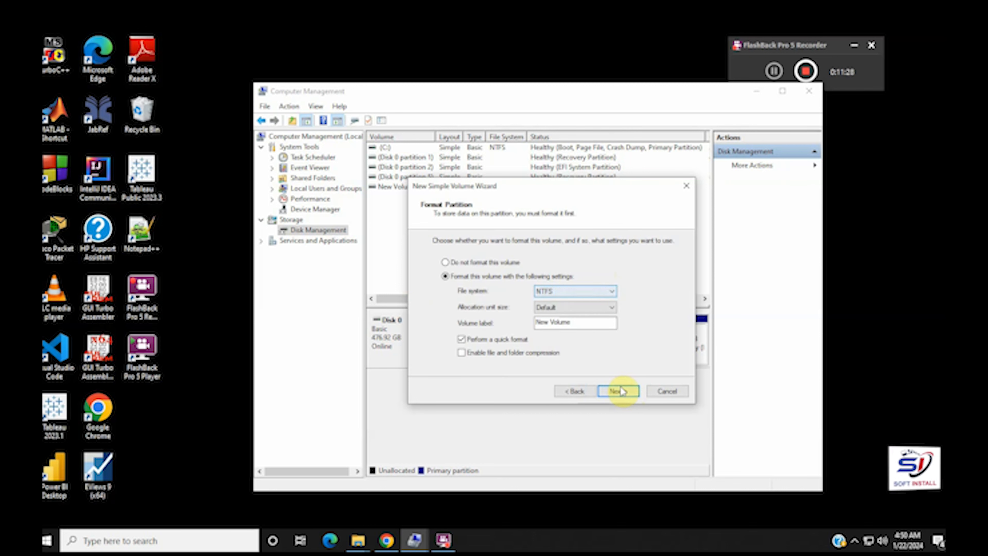
pyautogui.click(619, 391)
pyautogui.click(619, 391)
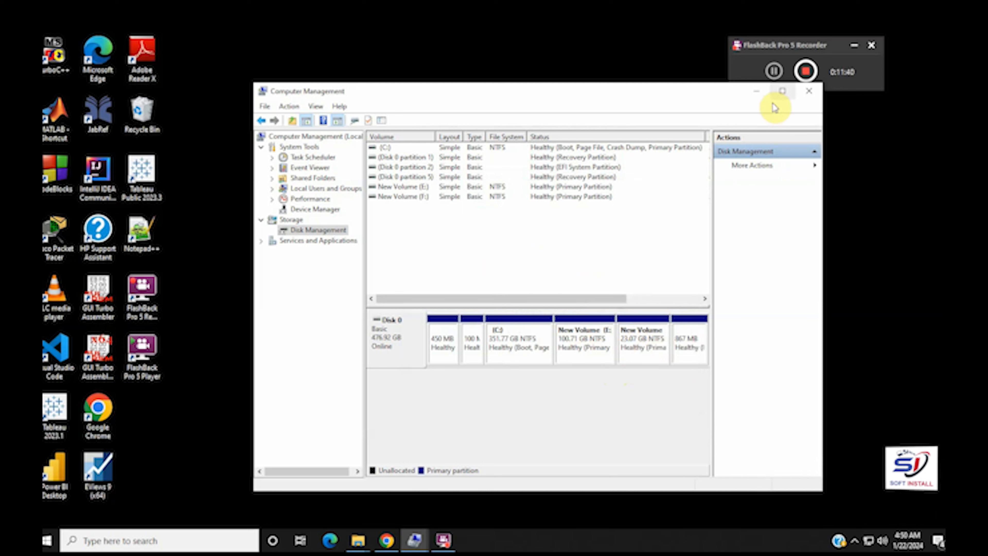
# Maximize Computer Management, open New Volume (E:) and New Volume (F:) from This PC to examine their contents, and return to Disk Management.
pyautogui.click(783, 90)
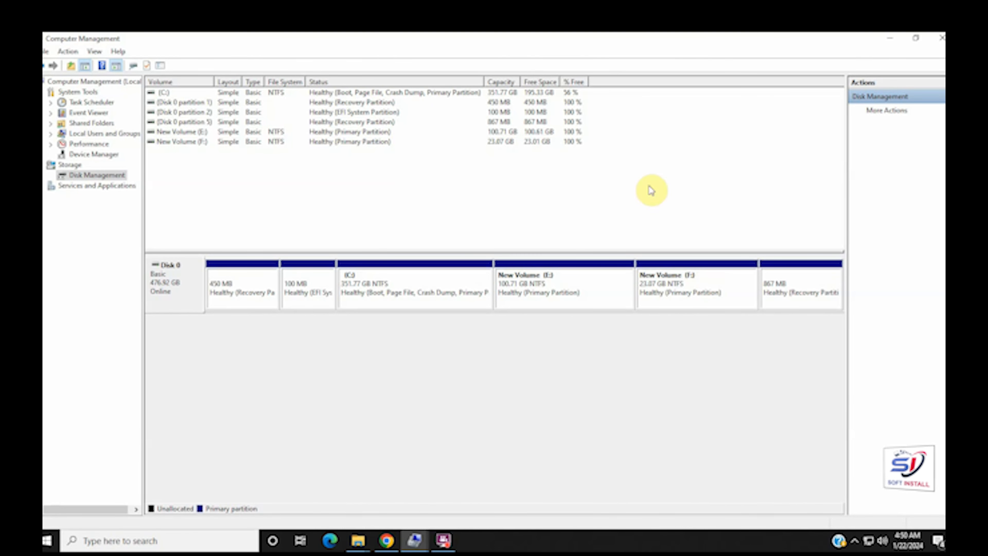
pyautogui.press('super+e')
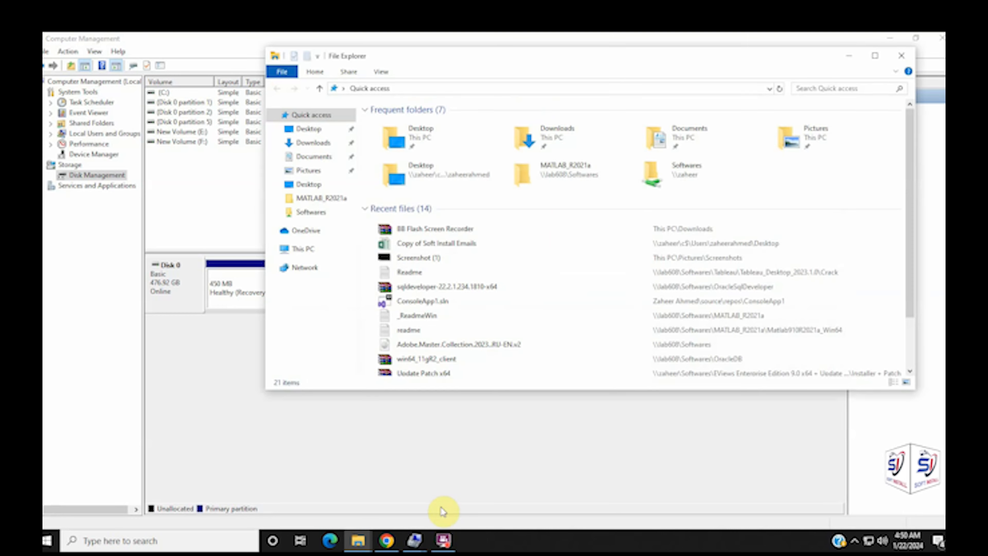
pyautogui.click(316, 250)
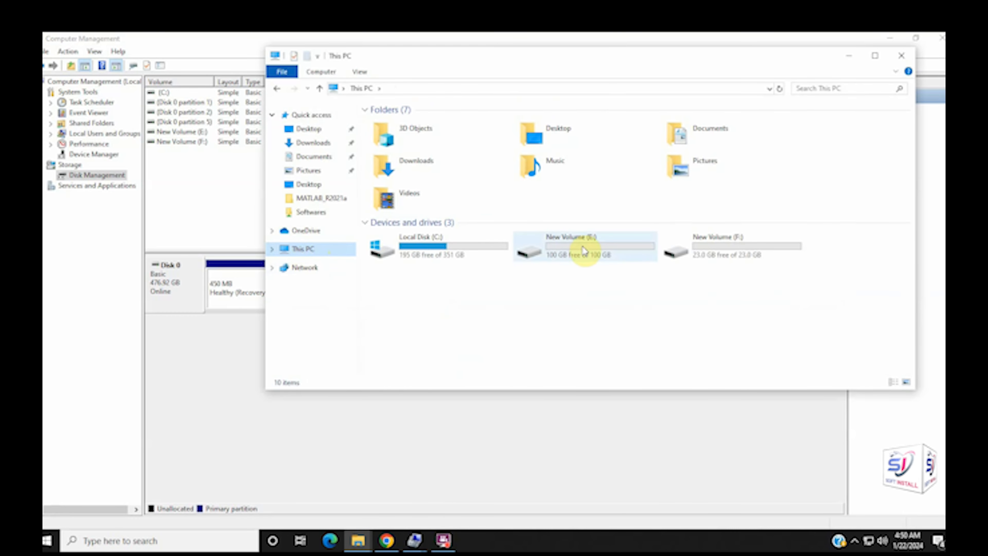
pyautogui.doubleClick(584, 251)
pyautogui.hotkey('alt', 'Left')
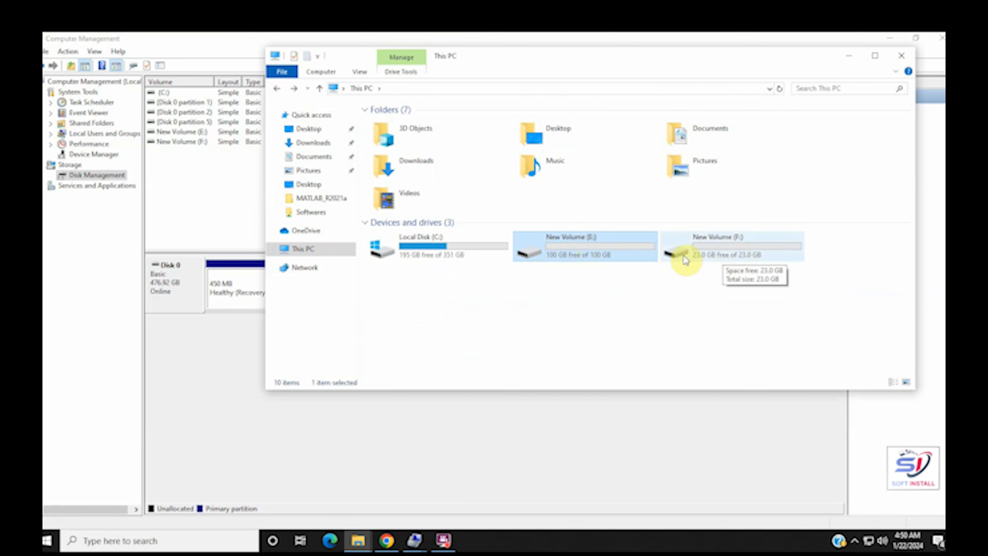
pyautogui.doubleClick(741, 255)
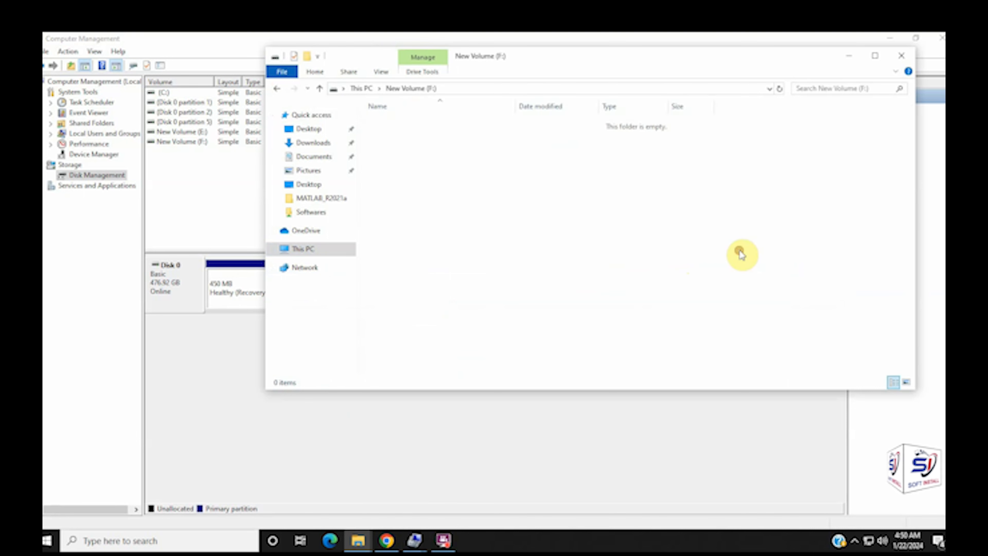
pyautogui.click(277, 88)
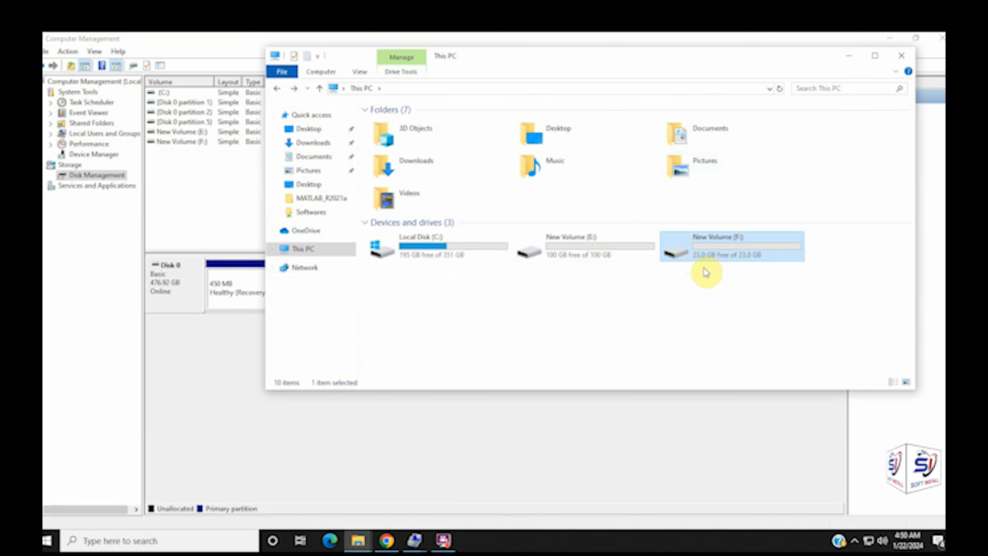
pyautogui.click(849, 55)
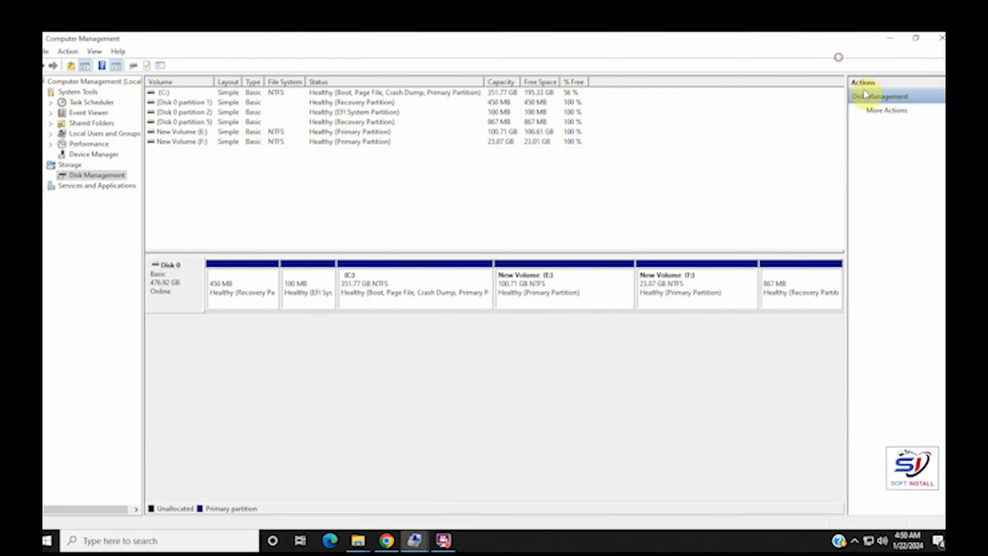
# Close the Computer Management window, then show Disk Management again to review the volumes on Disk 0.
pyautogui.click(940, 37)
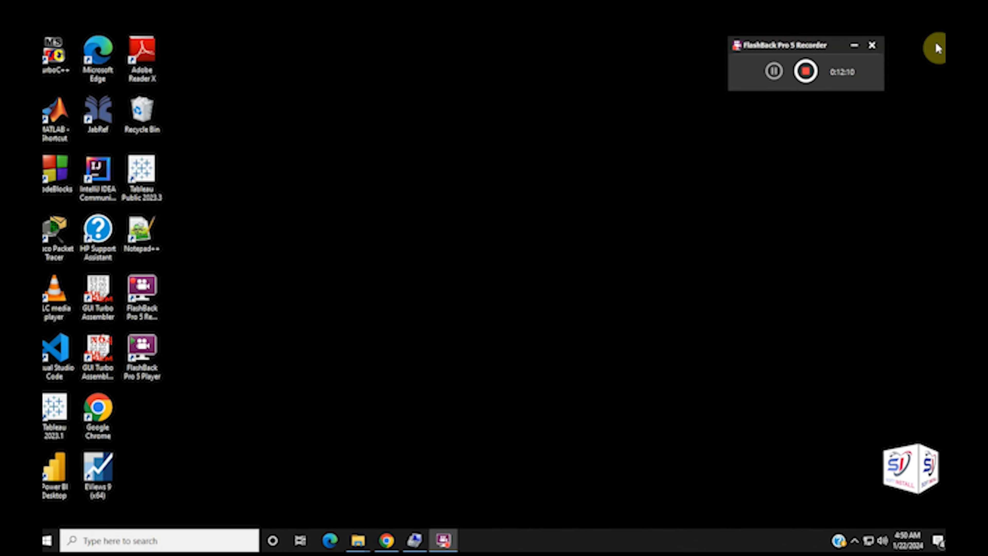
pyautogui.click(398, 532)
pyautogui.click(385, 543)
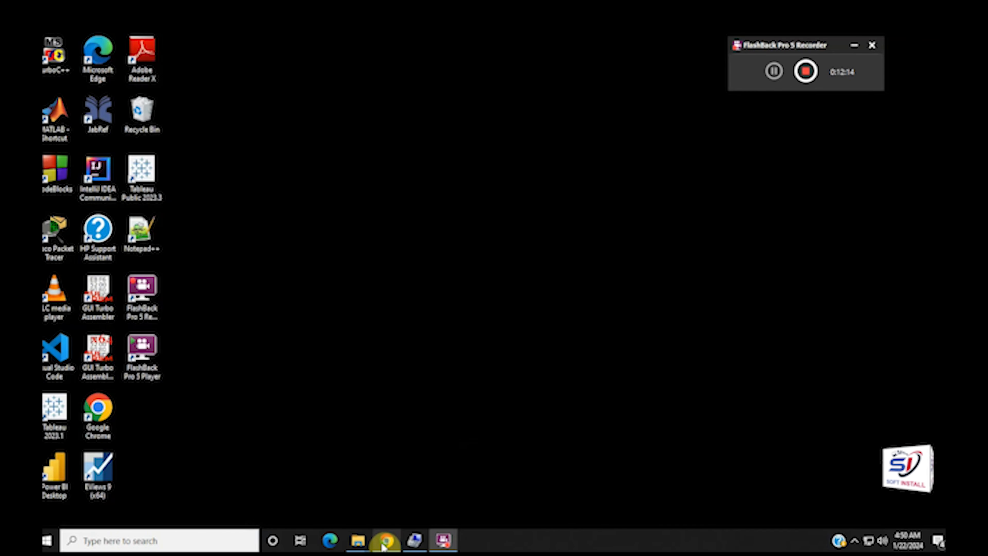
pyautogui.click(409, 543)
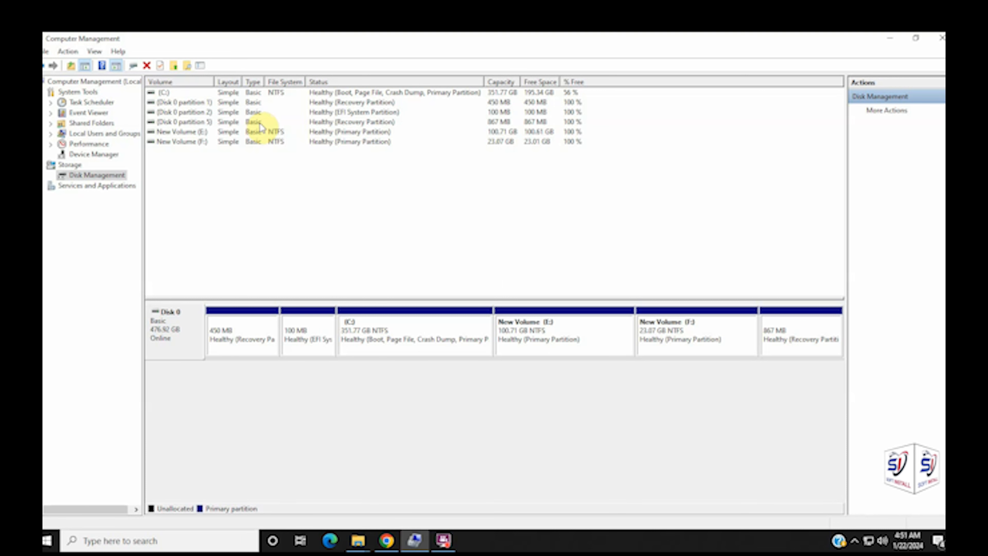
pyautogui.click(443, 540)
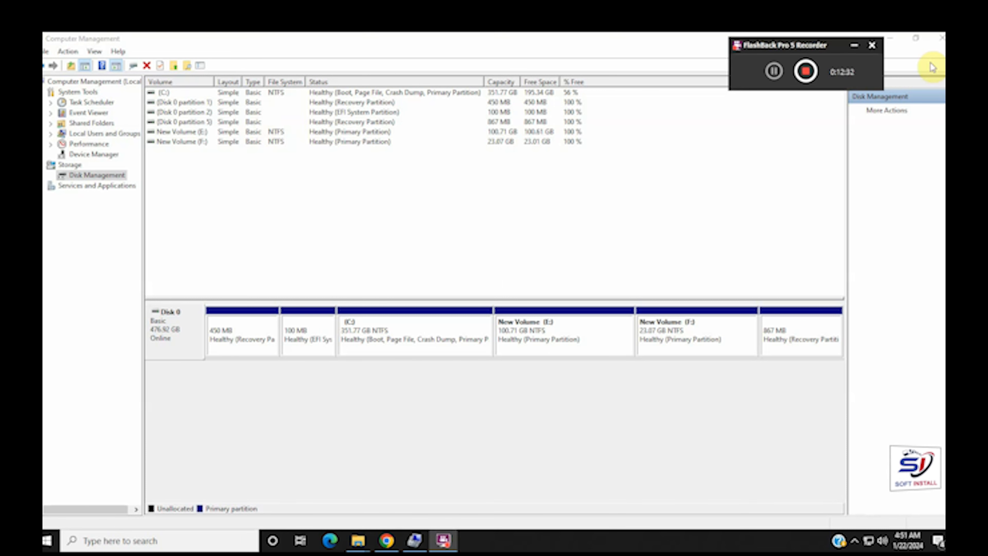